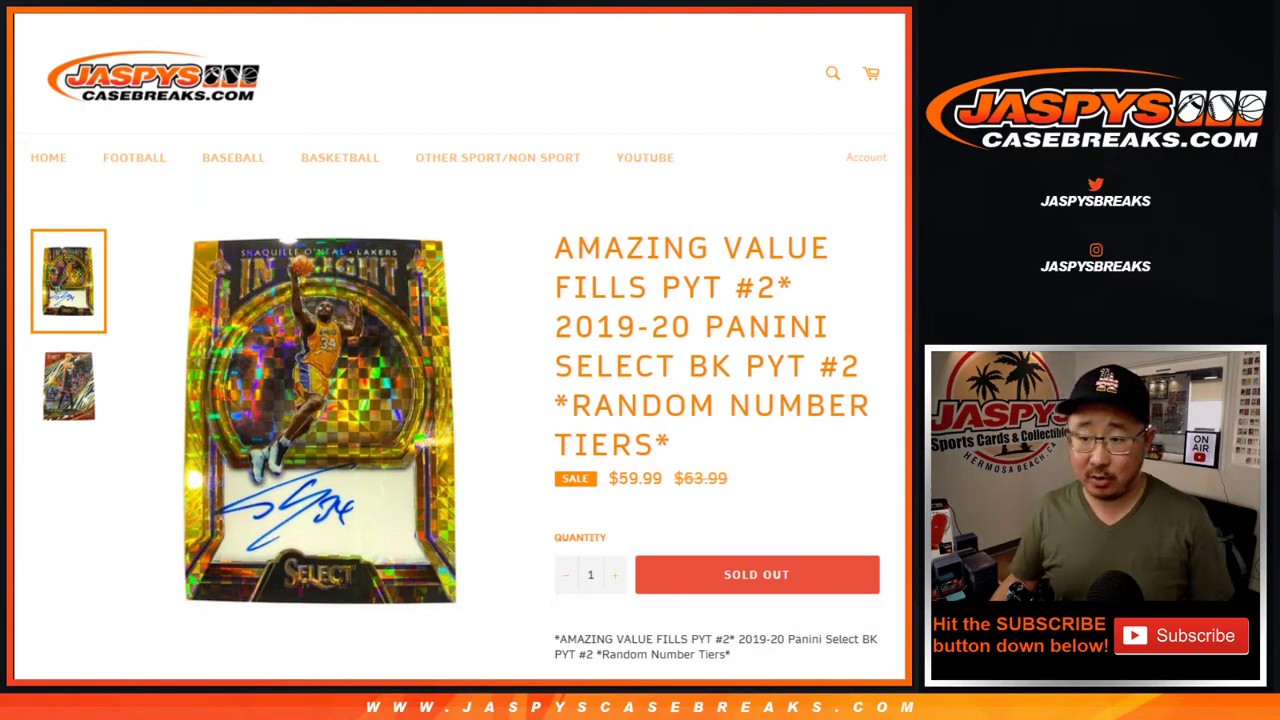
# Step: Review the title, spot rules and included teams of the 2019-20 Panini Select random number tiers break
pyautogui.moveTo(556, 328); pyautogui.dragTo(861, 368)
pyautogui.click(861, 368)
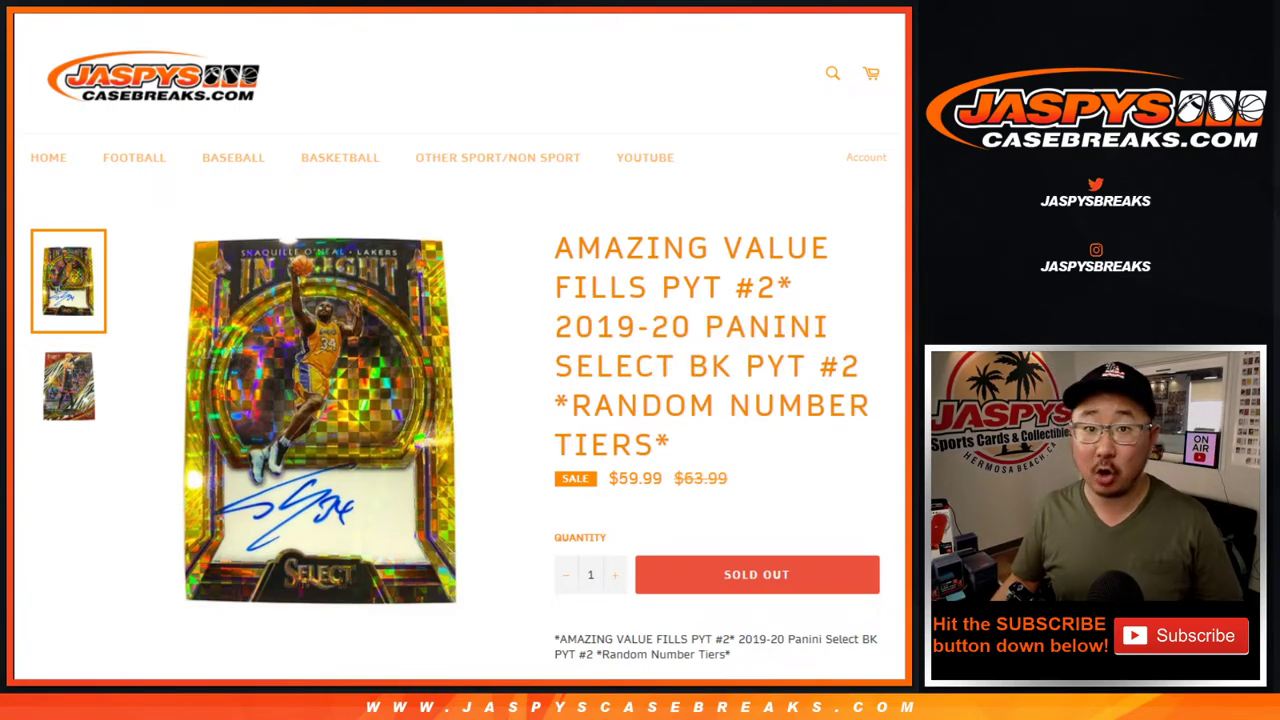
pyautogui.scroll(-4, 460, 400)
pyautogui.scroll(-2, 460, 400)
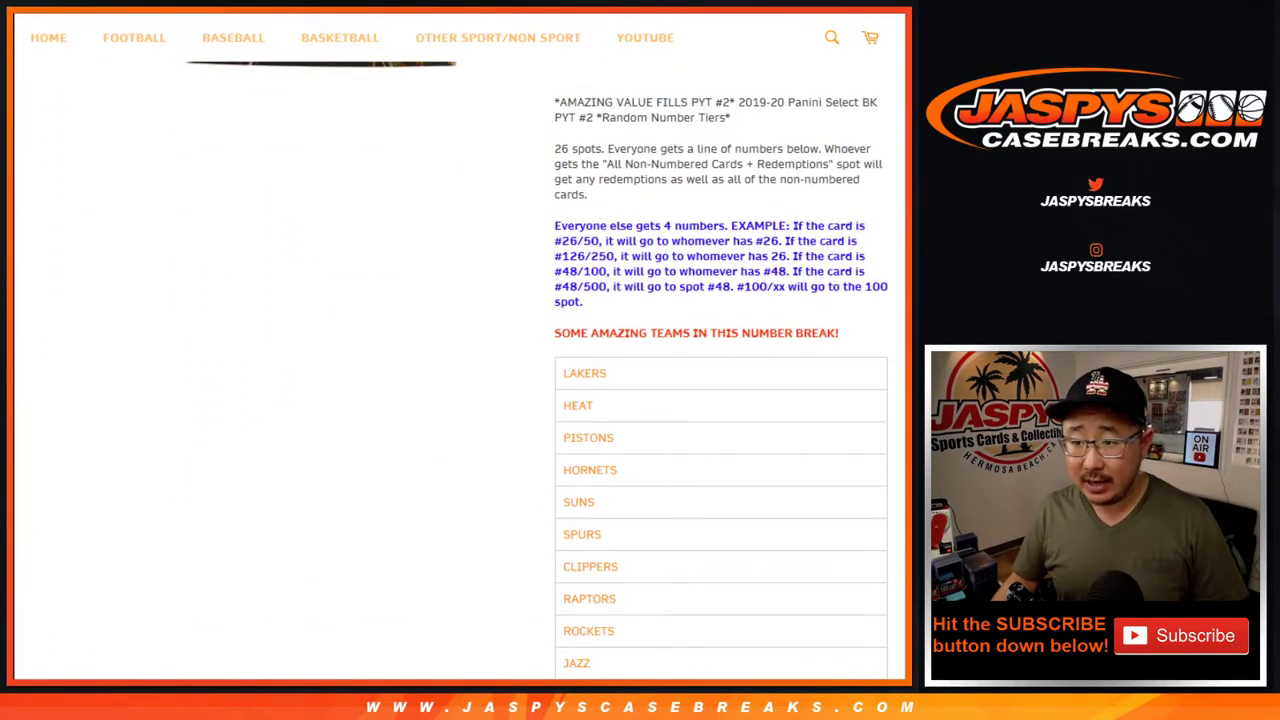
pyautogui.scroll(-8, 720, 370)
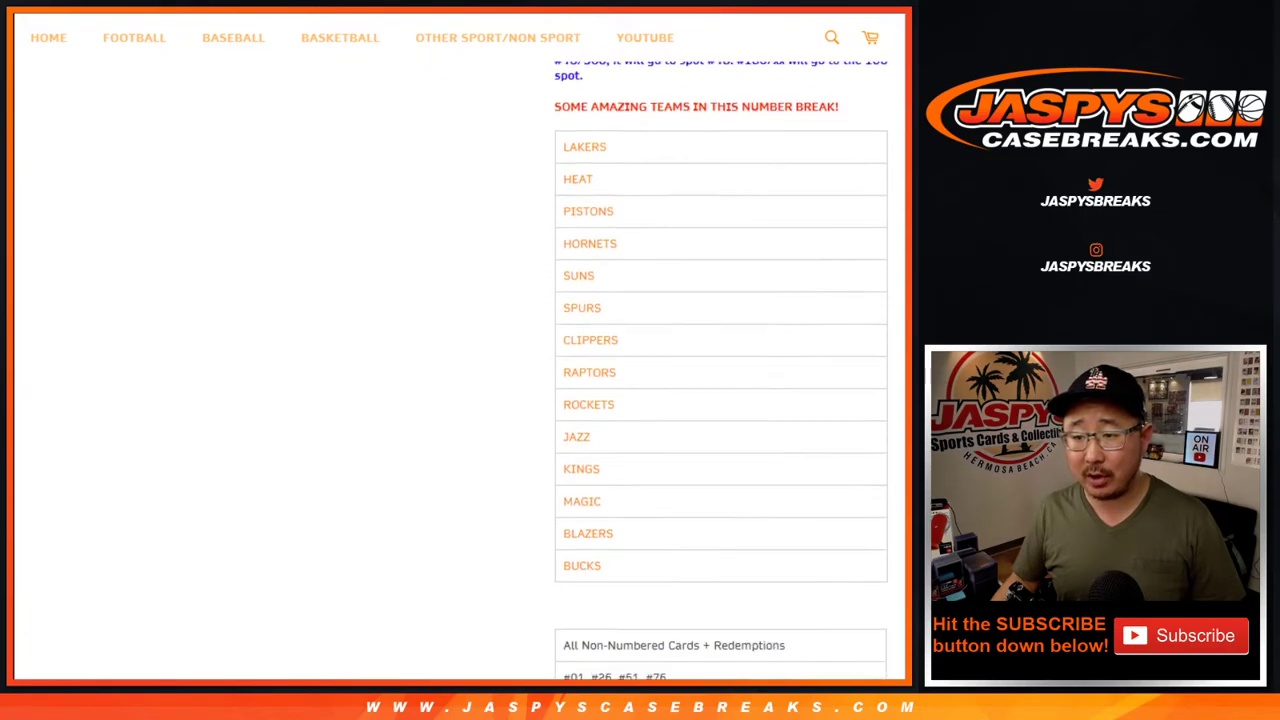
pyautogui.scroll(-5, 720, 370)
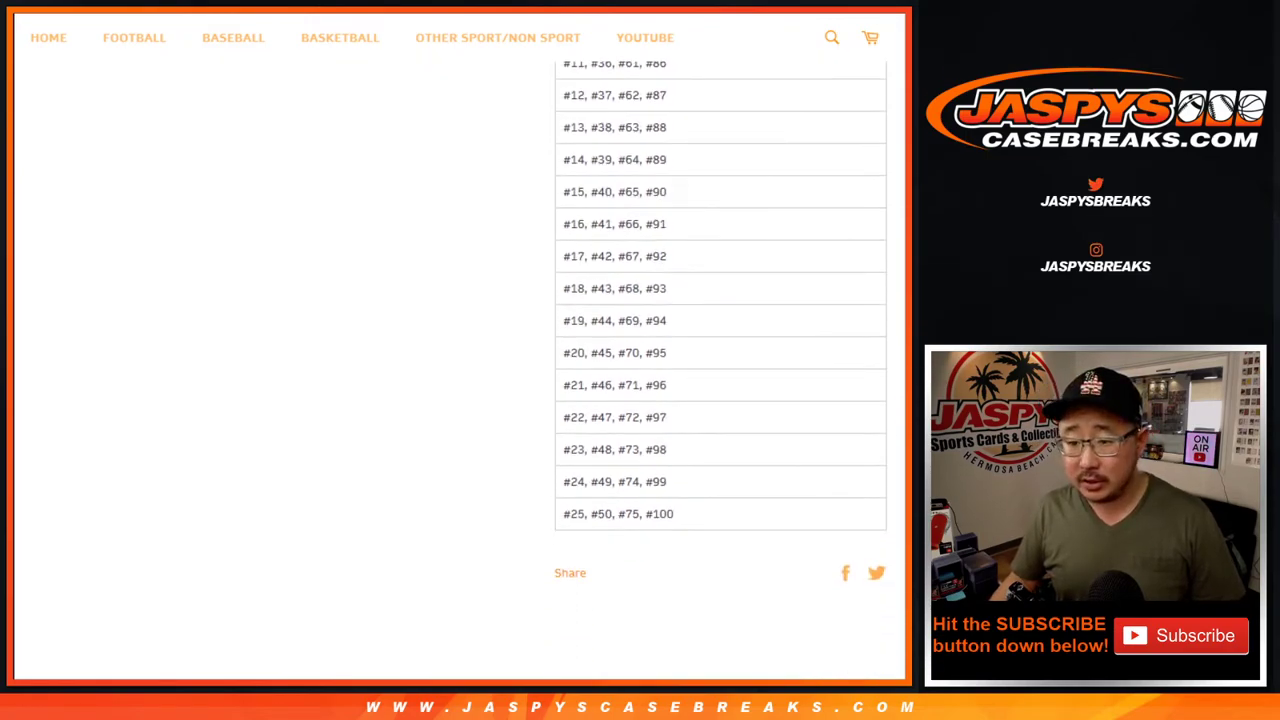
# Step: Examine the break's number tiers, highlighting #97, #100 and #01 as examples
pyautogui.moveTo(668, 514); pyautogui.dragTo(570, 514)
pyautogui.moveTo(668, 482); pyautogui.dragTo(670, 417)
pyautogui.click(670, 417)
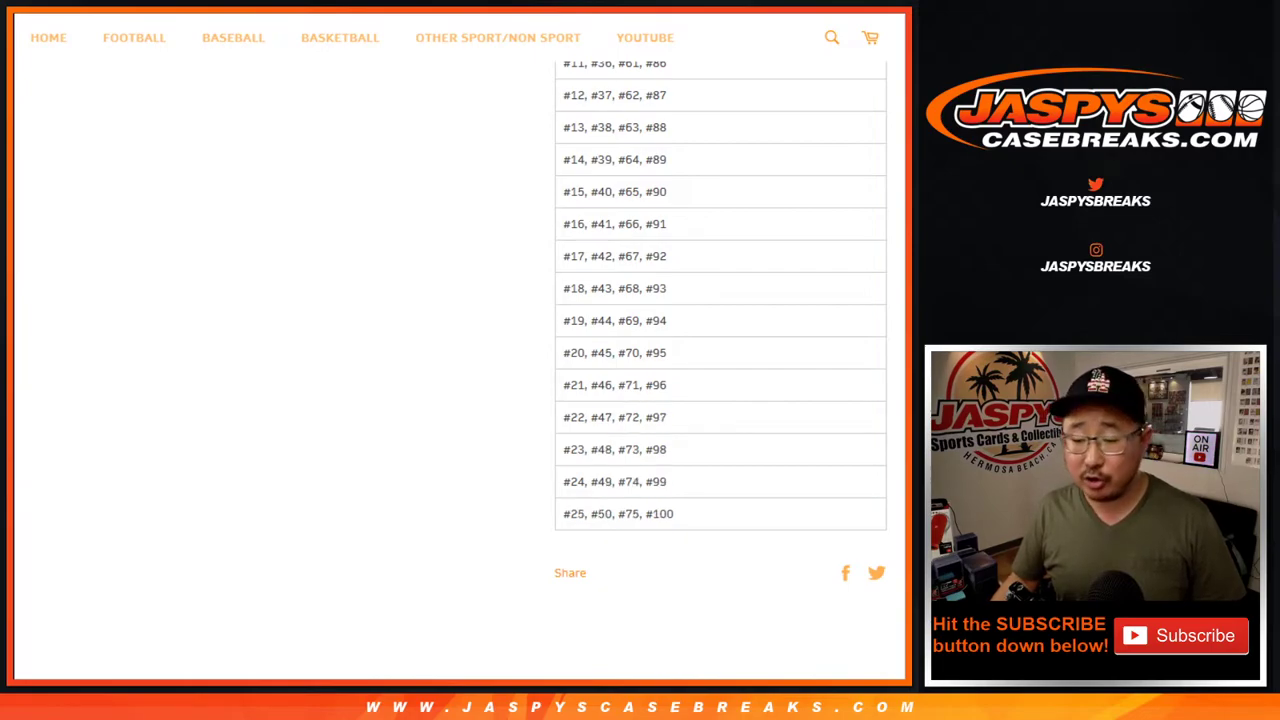
pyautogui.doubleClick(660, 417)
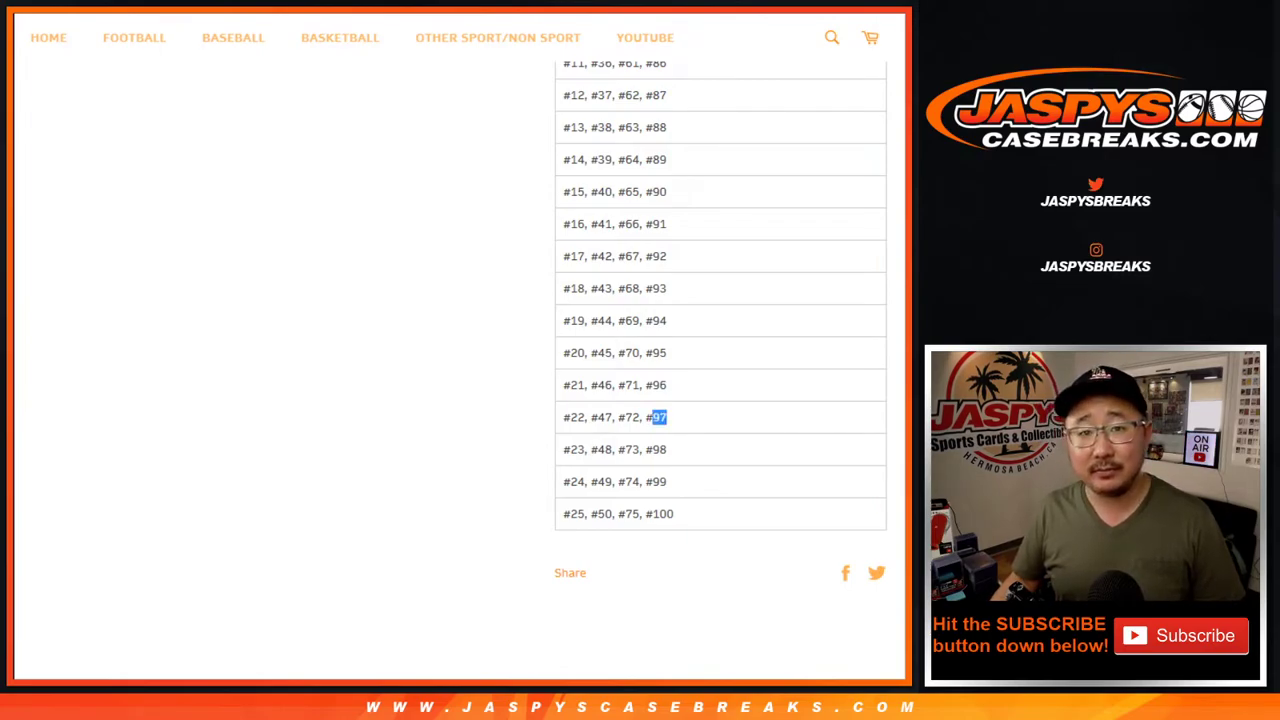
pyautogui.doubleClick(663, 514)
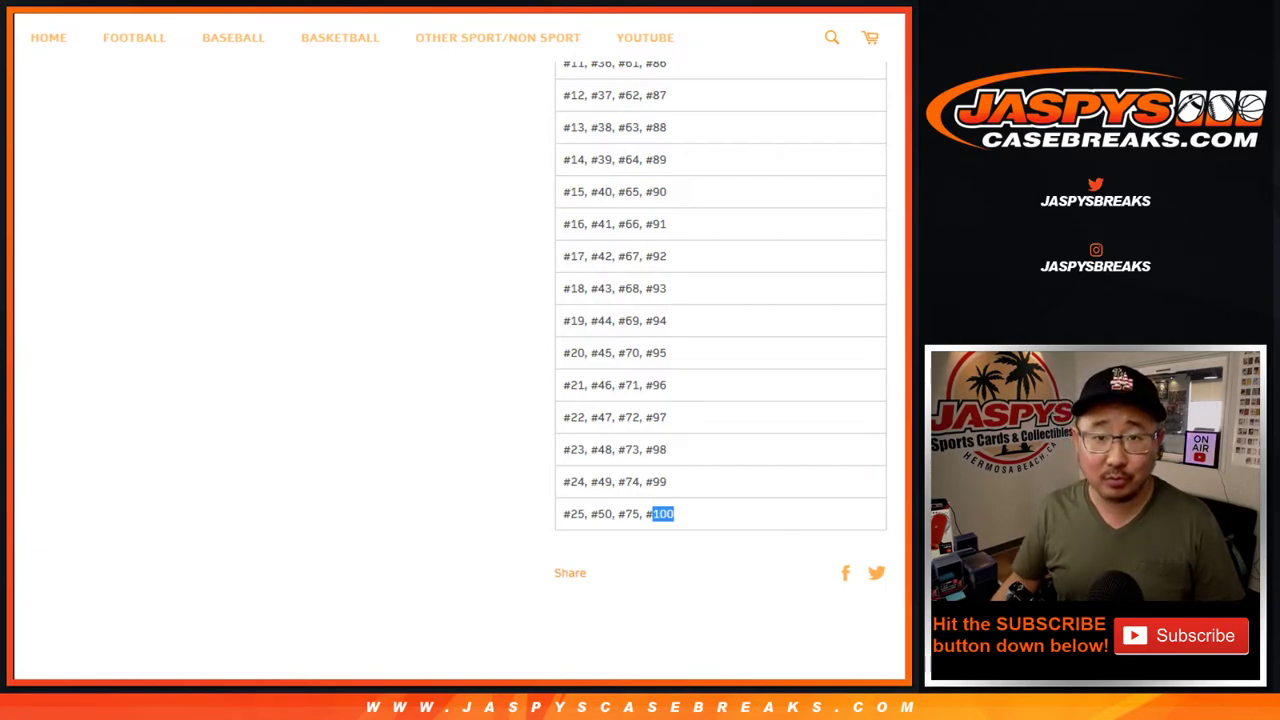
pyautogui.click(664, 514)
pyautogui.scroll(4, 720, 370)
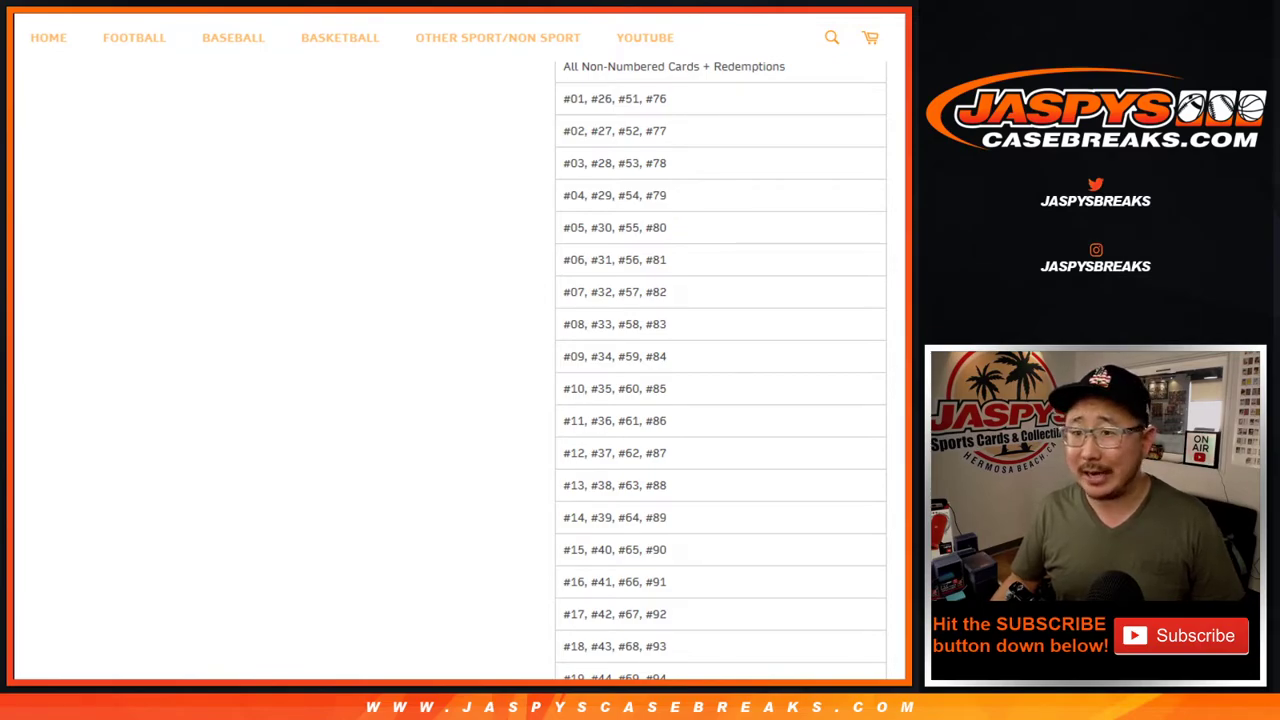
pyautogui.doubleClick(577, 99)
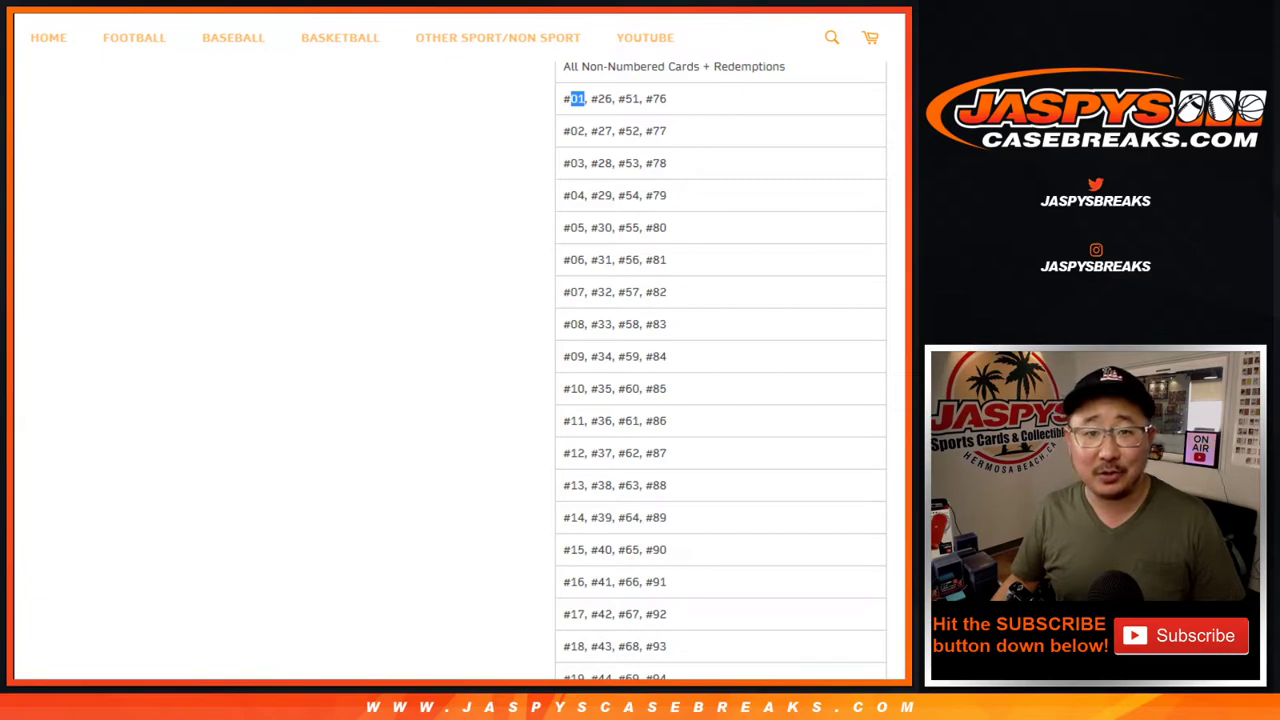
# Step: Go over the team list from Lakers to Bucks and return to the beginning of the product page
pyautogui.scroll(7, 720, 370)
pyautogui.moveTo(577, 194); pyautogui.dragTo(604, 613)
pyautogui.click(640, 613)
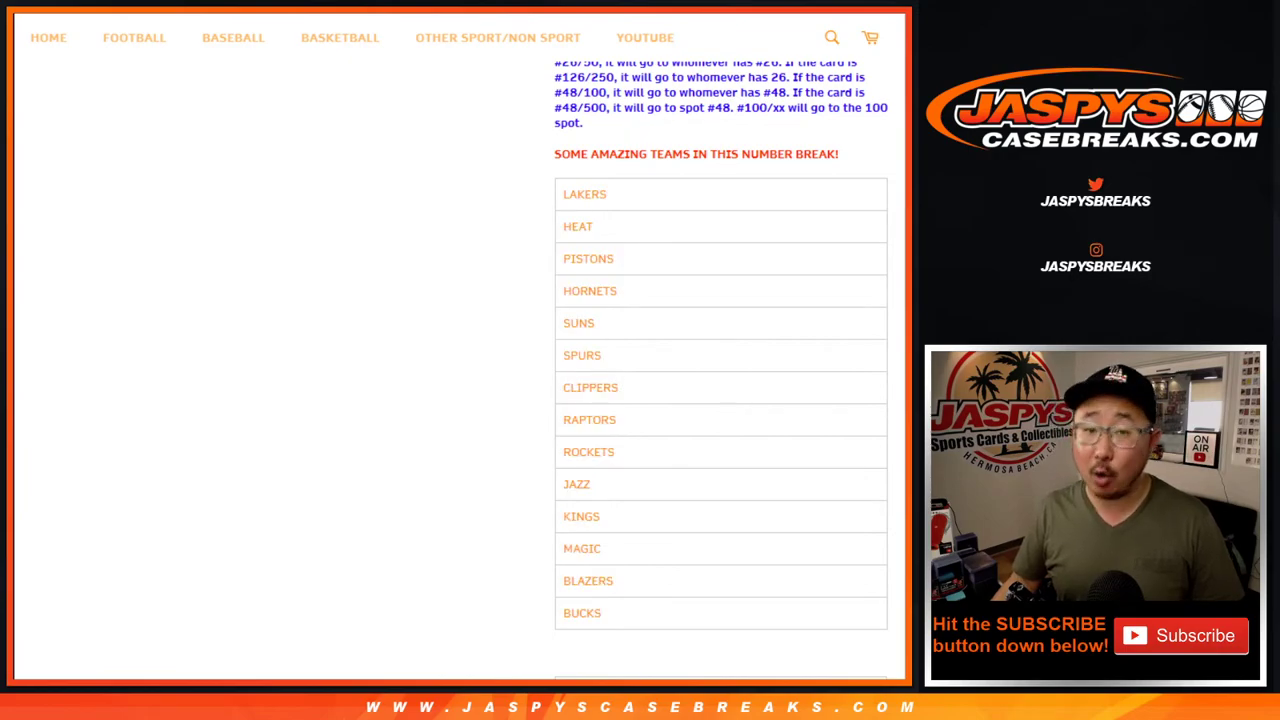
pyautogui.scroll(3, 460, 370)
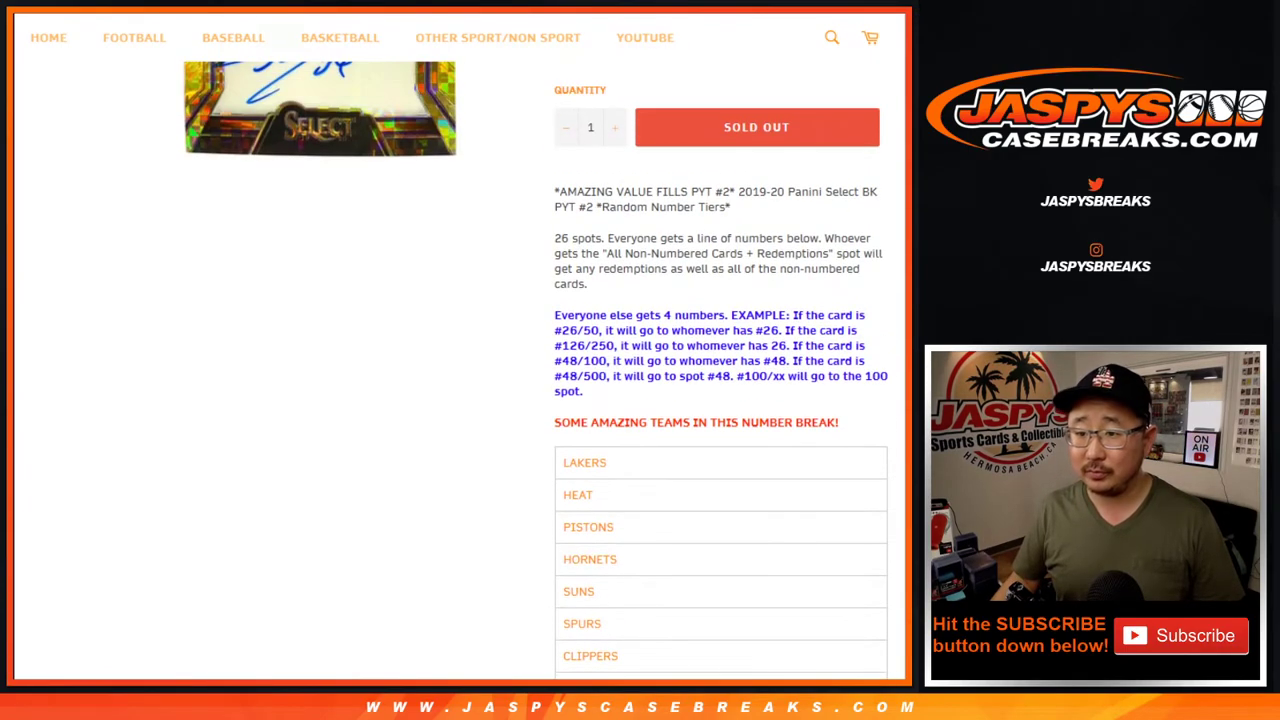
pyautogui.scroll(5, 460, 370)
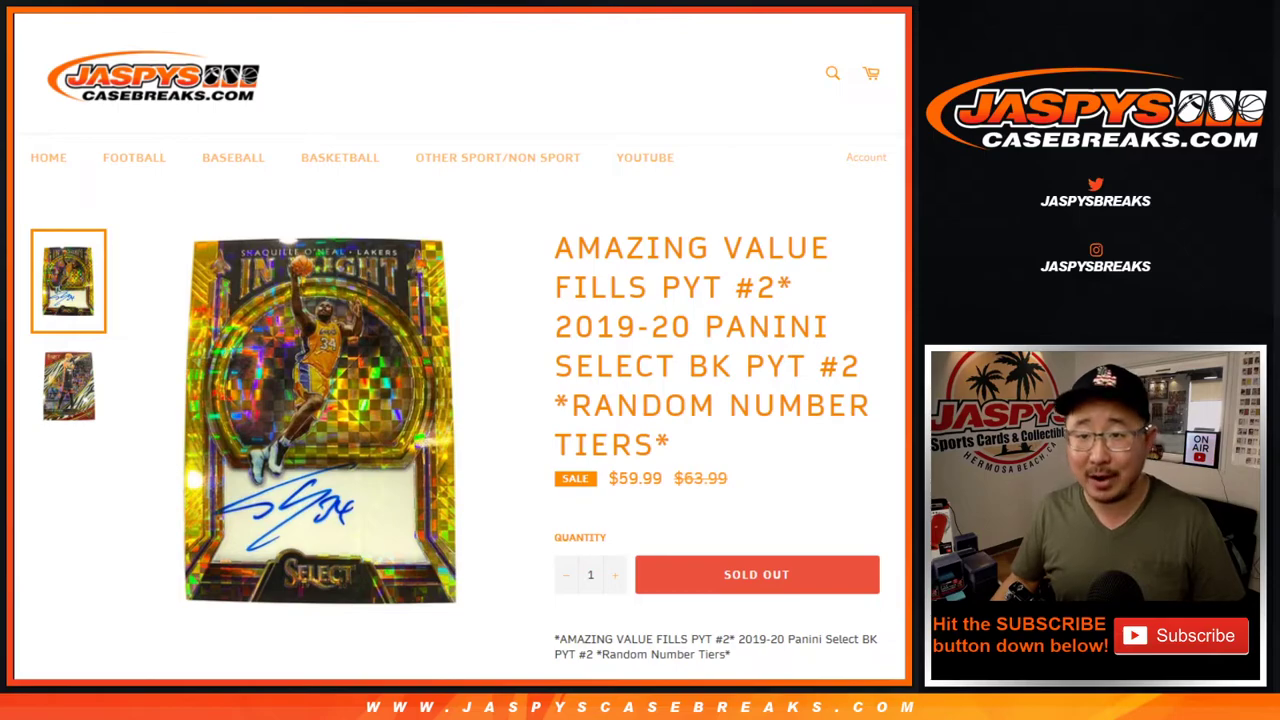
# Step: Check the customer-name list and the number-tier list loaded in the two RANDOM.ORG List Randomizer forms
pyautogui.hotkey('ctrl', 'Tab')
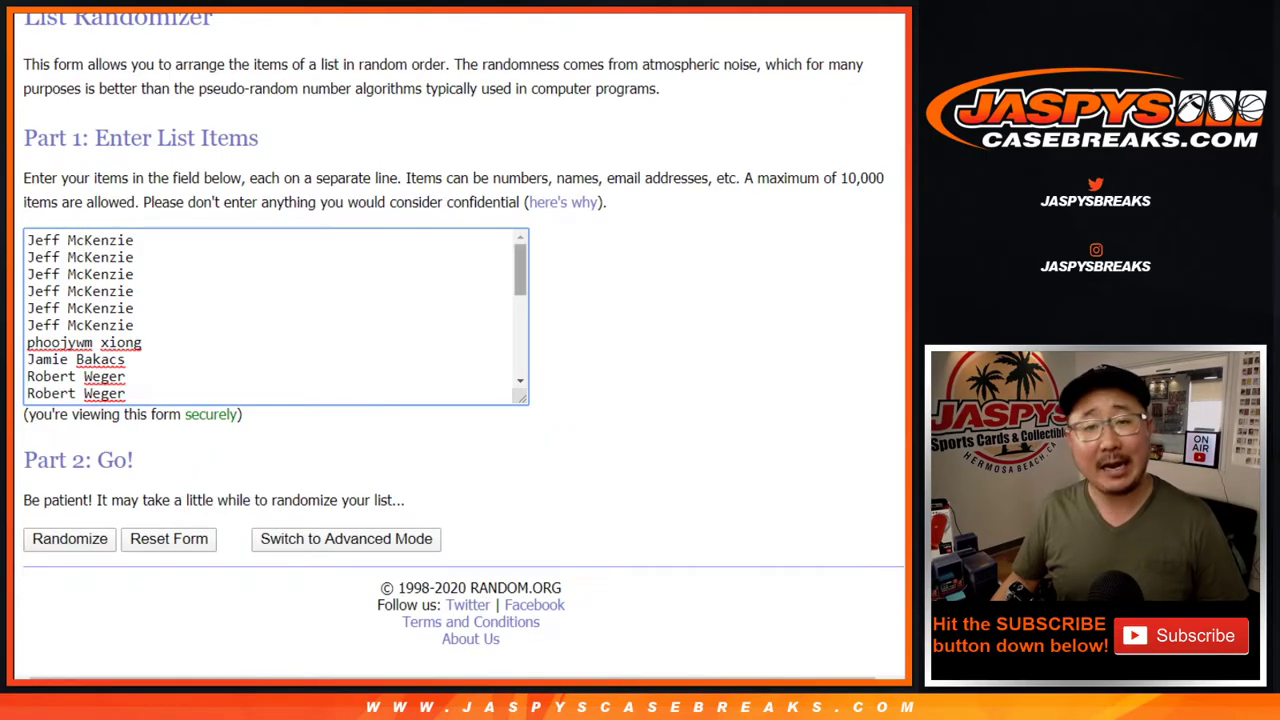
pyautogui.scroll(-5, 275, 316)
pyautogui.scroll(5, 275, 316)
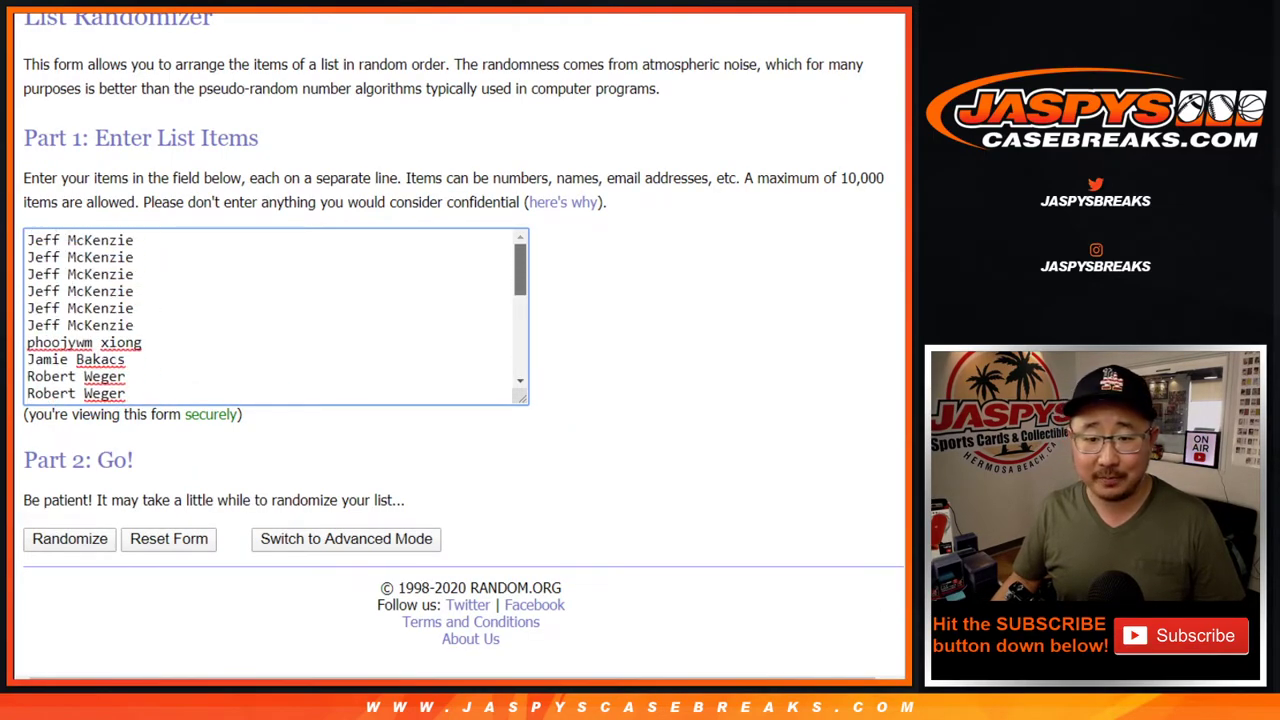
pyautogui.scroll(-5, 275, 316)
pyautogui.hotkey('ctrl', 'Tab')
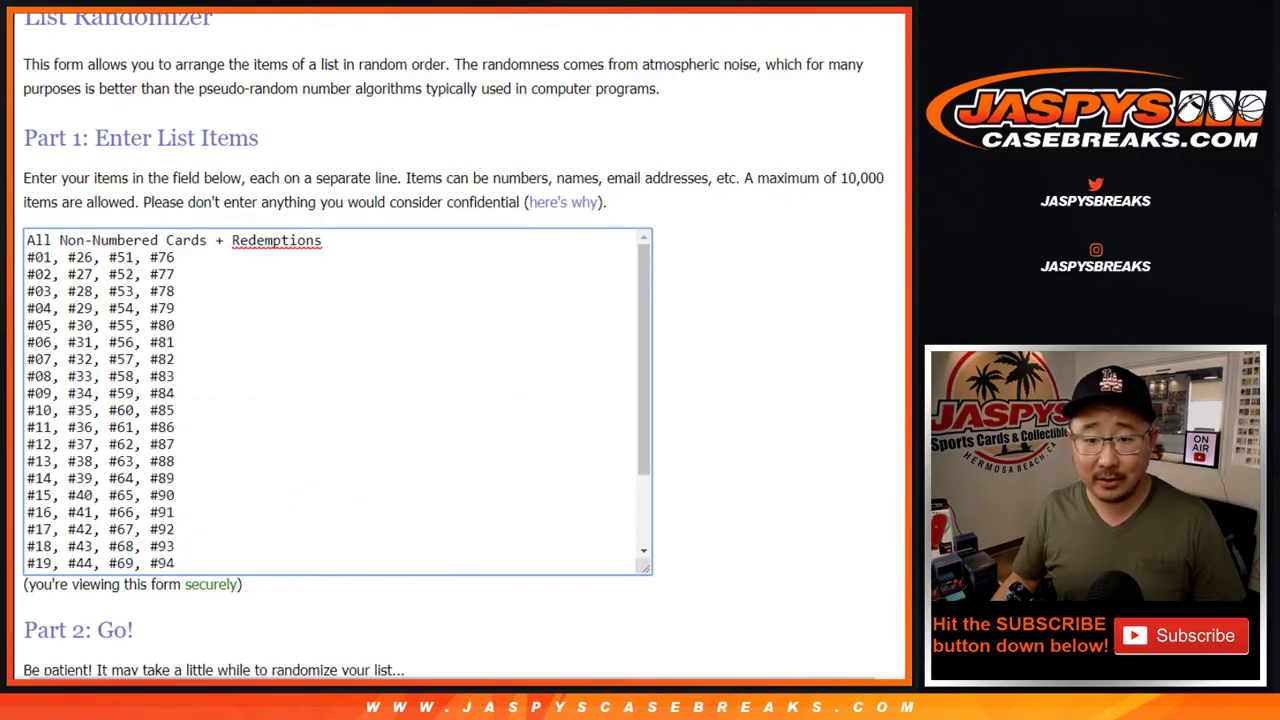
pyautogui.scroll(-2, 337, 402)
pyautogui.scroll(2, 337, 402)
# Step: Roll two virtual dice in the RANDOM.ORG Dice Roller
pyautogui.hotkey('ctrl', 'Tab')
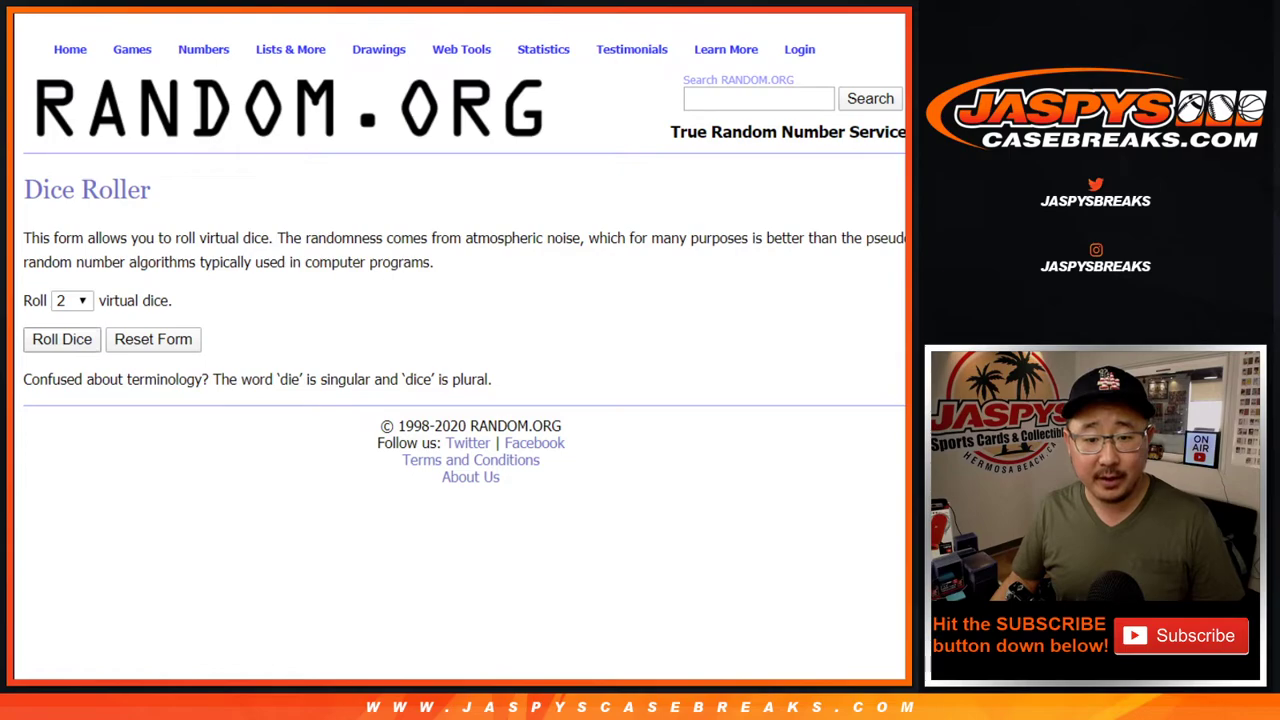
pyautogui.click(62, 340)
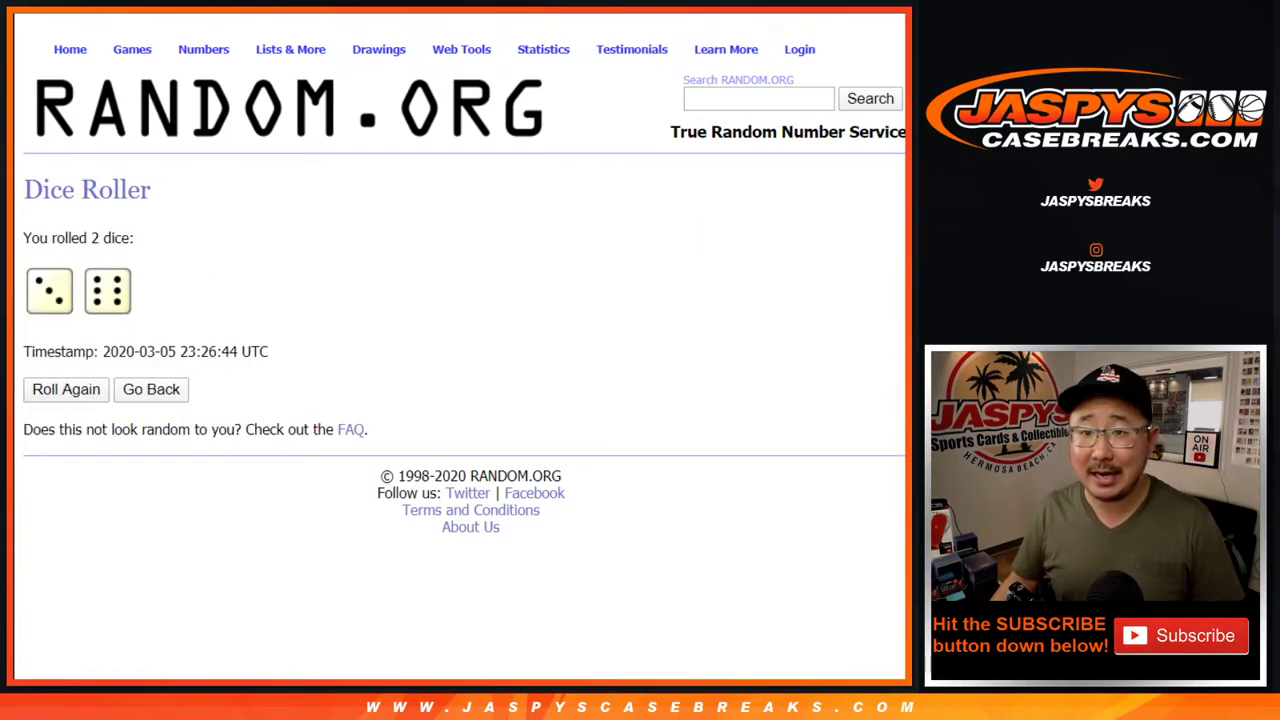
# Step: Randomize the customer-name list nine times in the List Randomizer
pyautogui.hotkey('ctrl', 'shift', 'Tab')
pyautogui.click(69, 539)
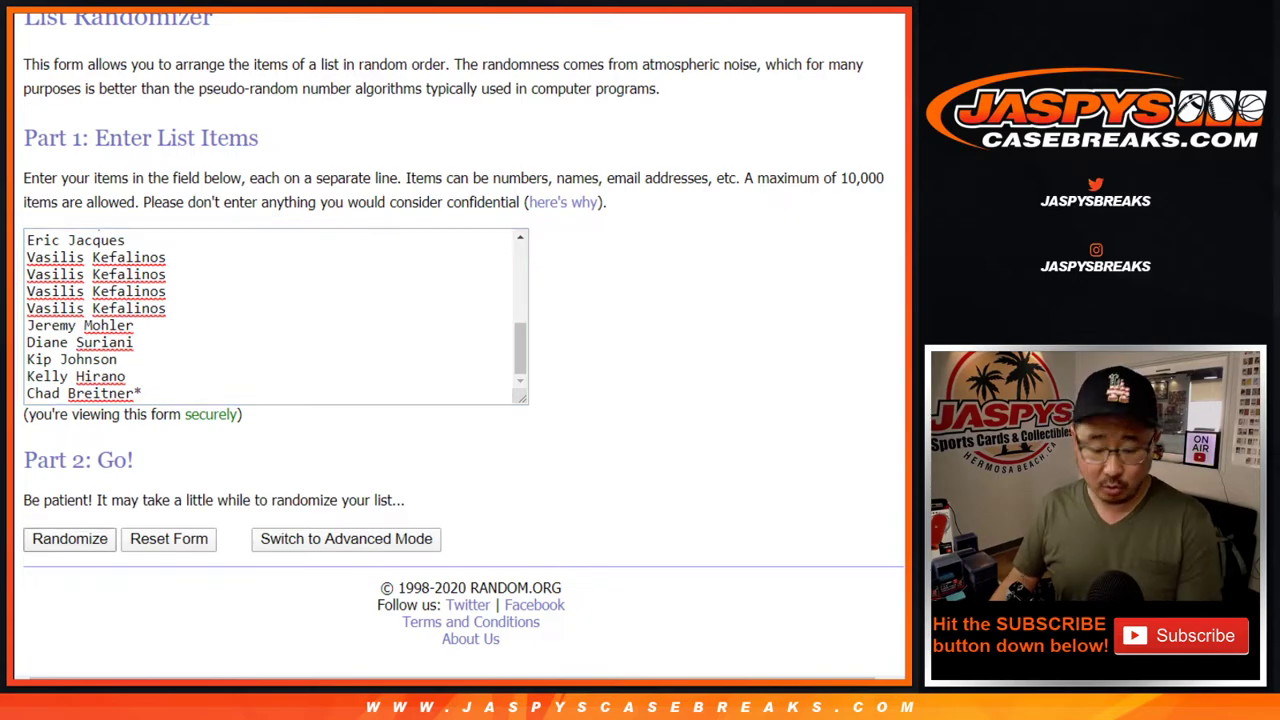
pyautogui.scroll(-3, 69, 539)
pyautogui.press('Return')
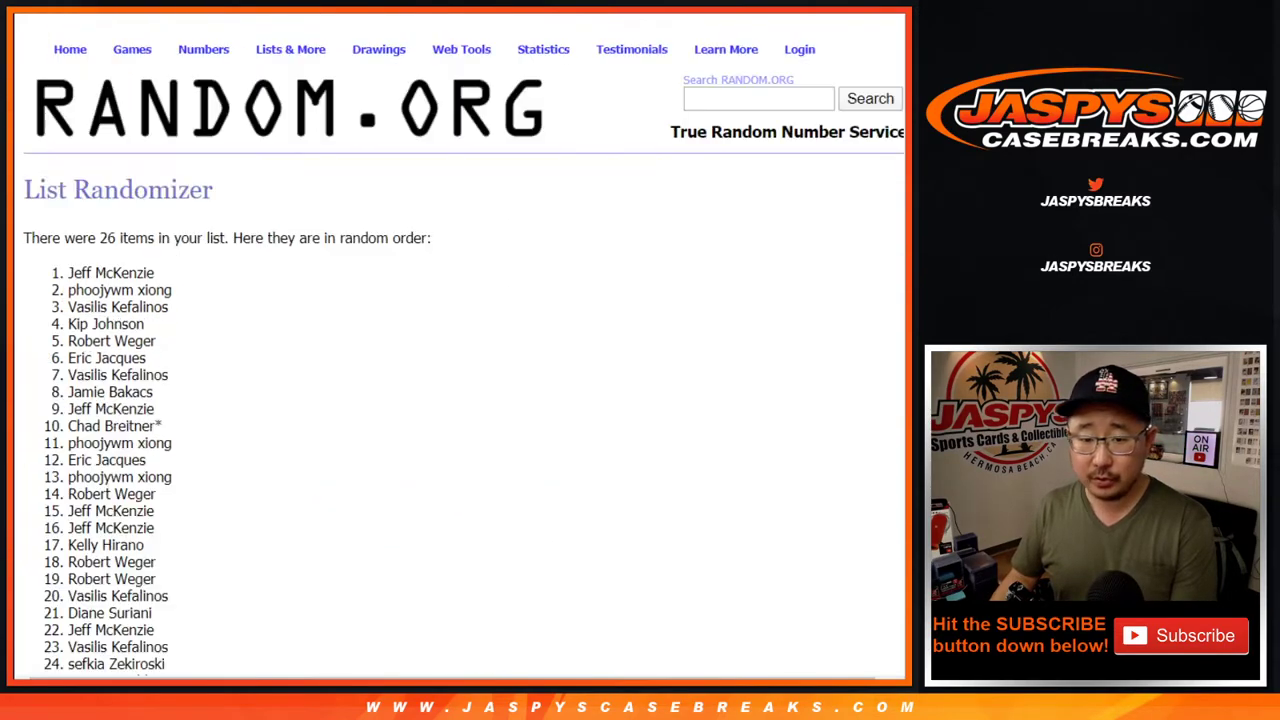
pyautogui.scroll(-5, 460, 340)
pyautogui.press('Return')
pyautogui.scroll(-5, 460, 340)
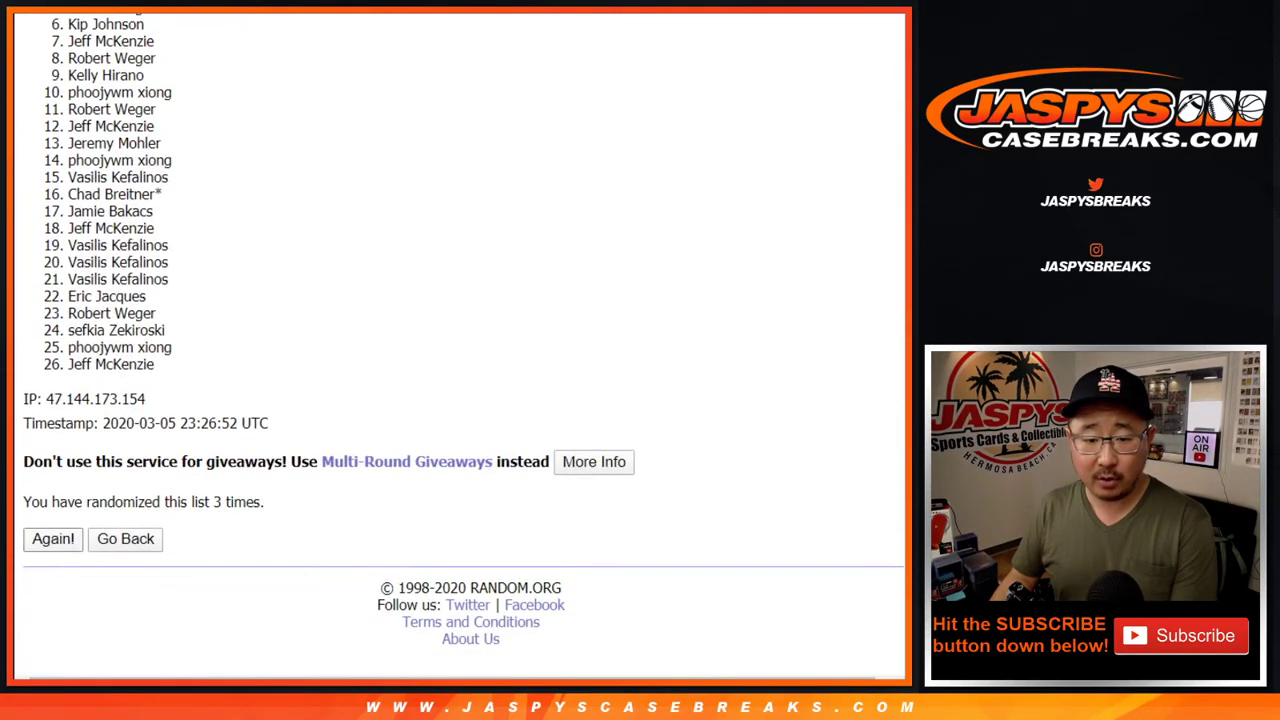
pyautogui.press('Return')
pyautogui.scroll(-5, 460, 340)
pyautogui.press('Return')
pyautogui.scroll(-5, 460, 340)
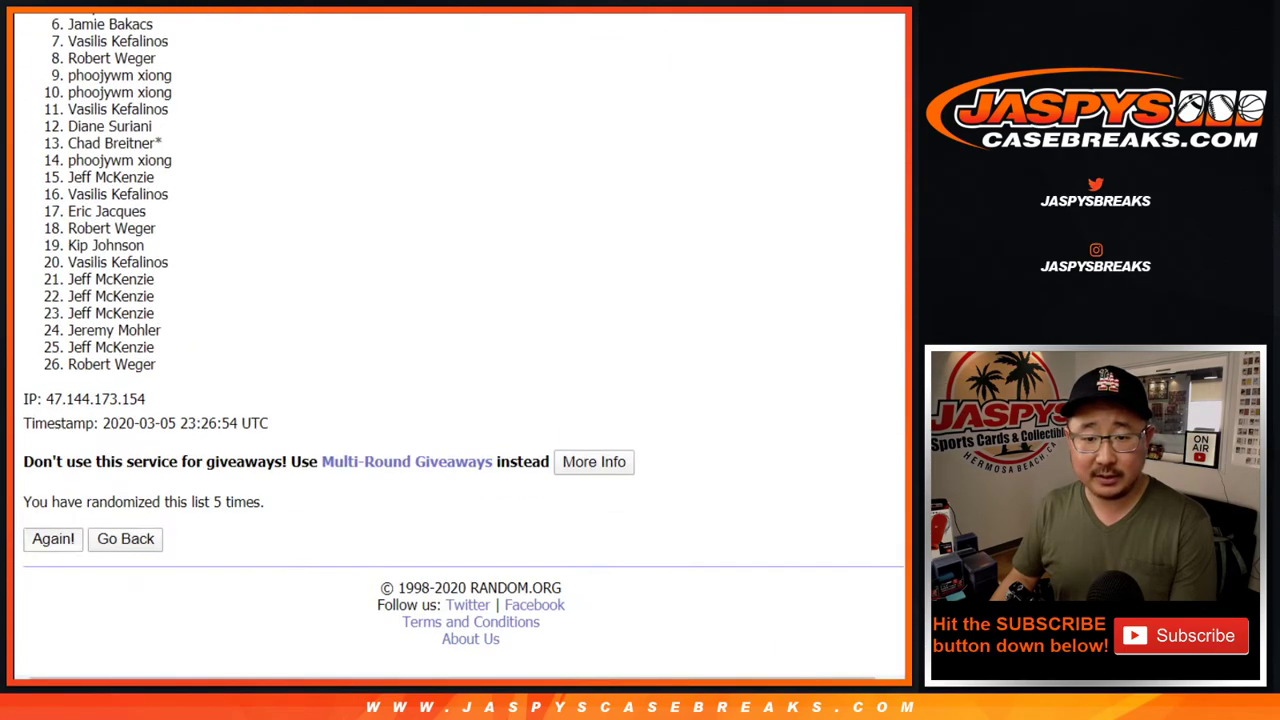
pyautogui.press('Return')
pyautogui.scroll(-5, 460, 340)
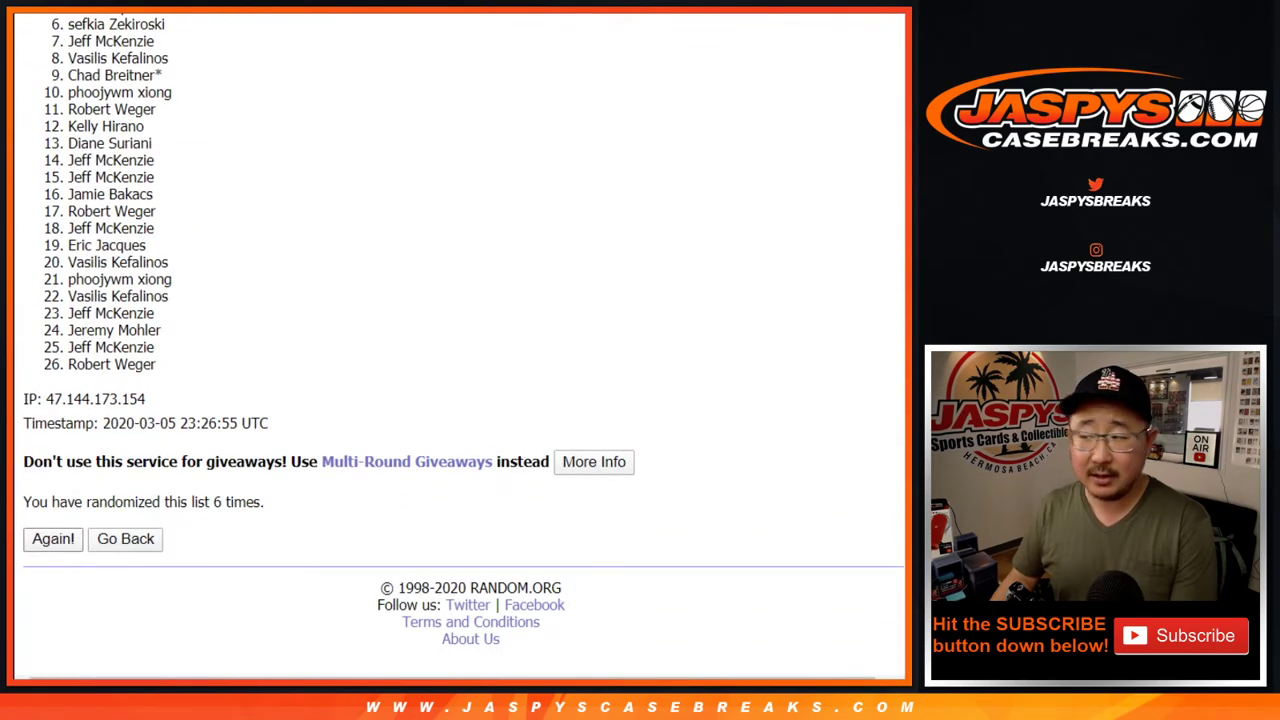
pyautogui.press('Return')
pyautogui.scroll(-5, 460, 340)
pyautogui.press('Return')
pyautogui.scroll(-5, 460, 340)
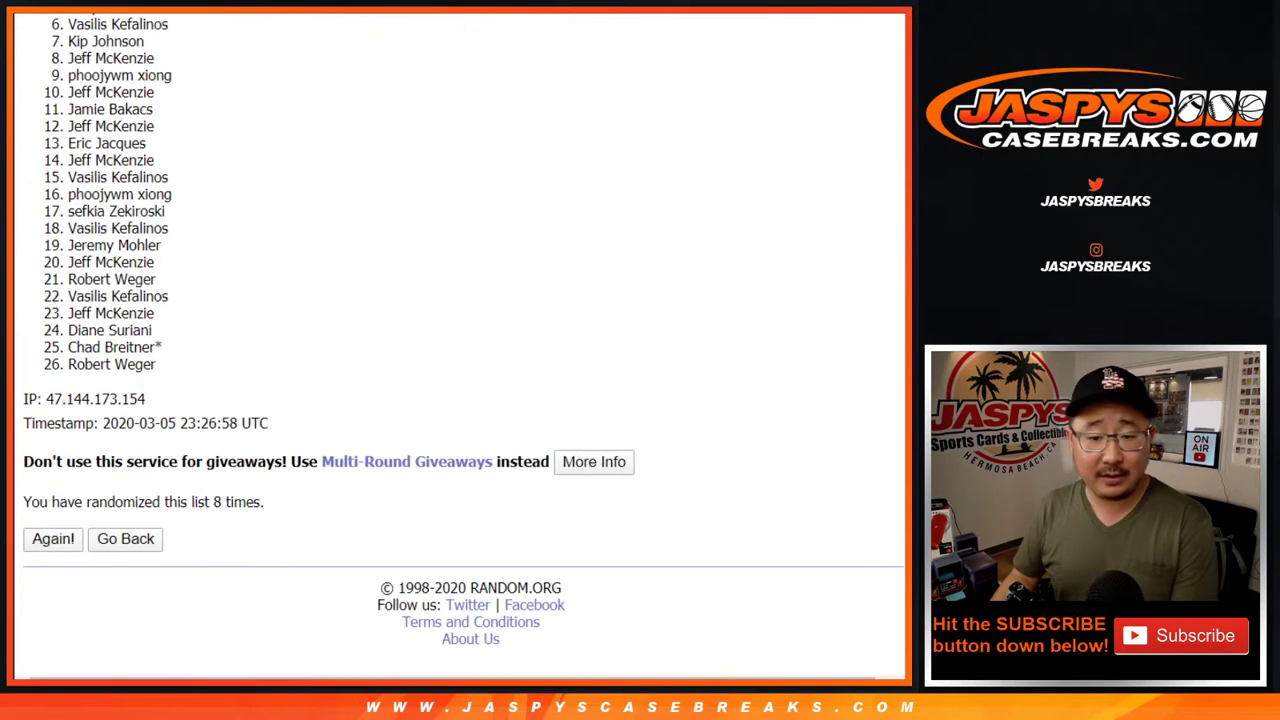
pyautogui.press('Return')
pyautogui.scroll(-5, 460, 340)
# Step: Copy the randomized customer names into column A of the Random Number Tiers sheet, starting at A1
pyautogui.scroll(10, 460, 340)
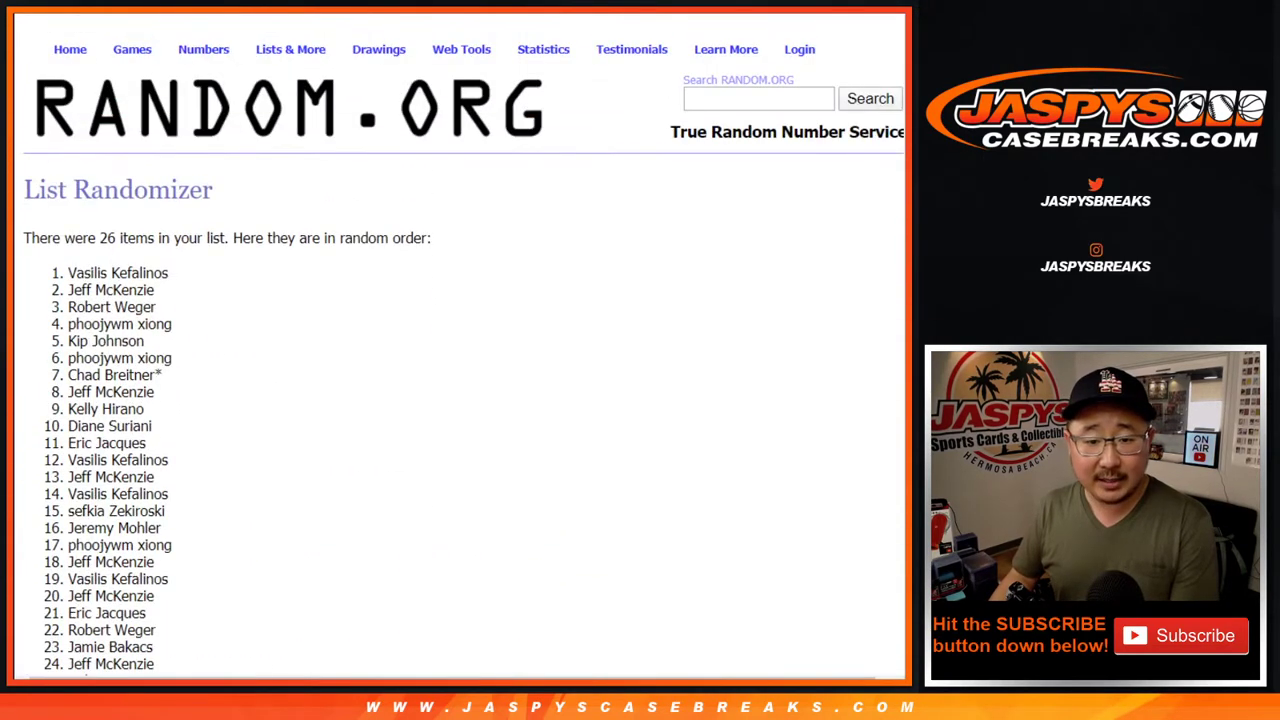
pyautogui.moveTo(68, 273); pyautogui.dragTo(158, 365)
pyautogui.hotkey('ctrl', 'c')
pyautogui.hotkey('ctrl', 'Tab')
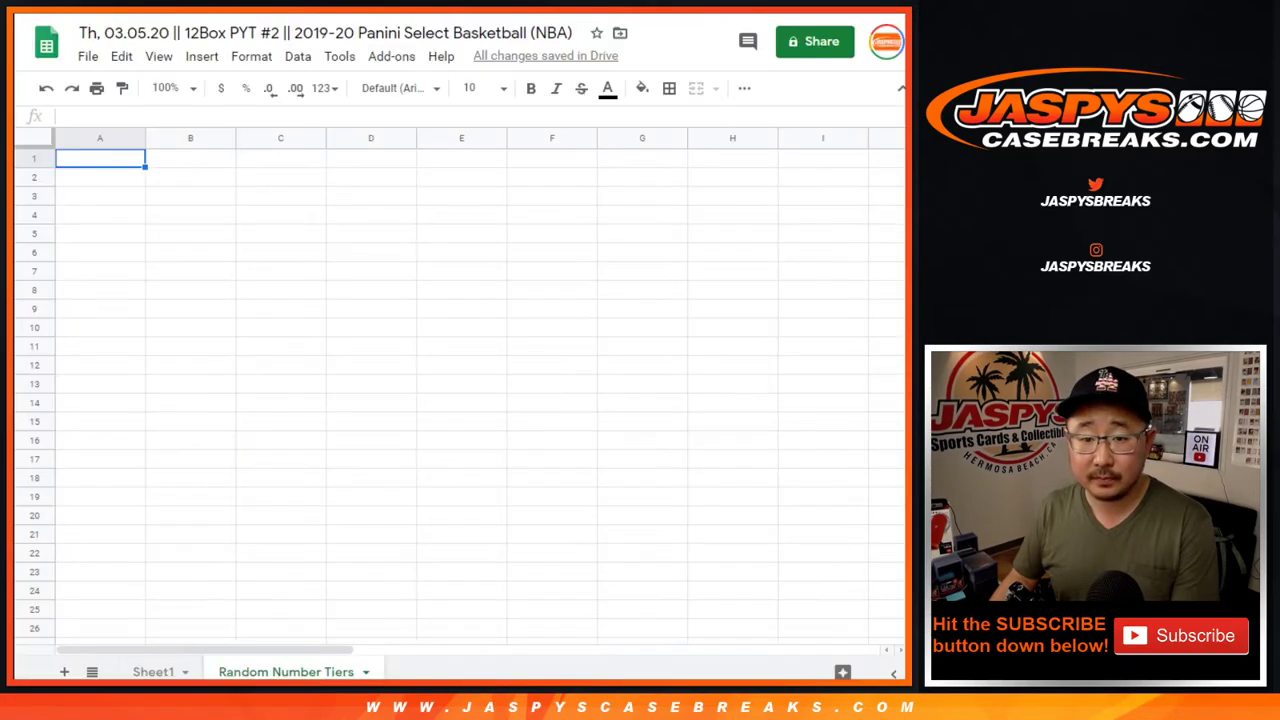
pyautogui.rightClick(102, 160)
pyautogui.click(150, 137)
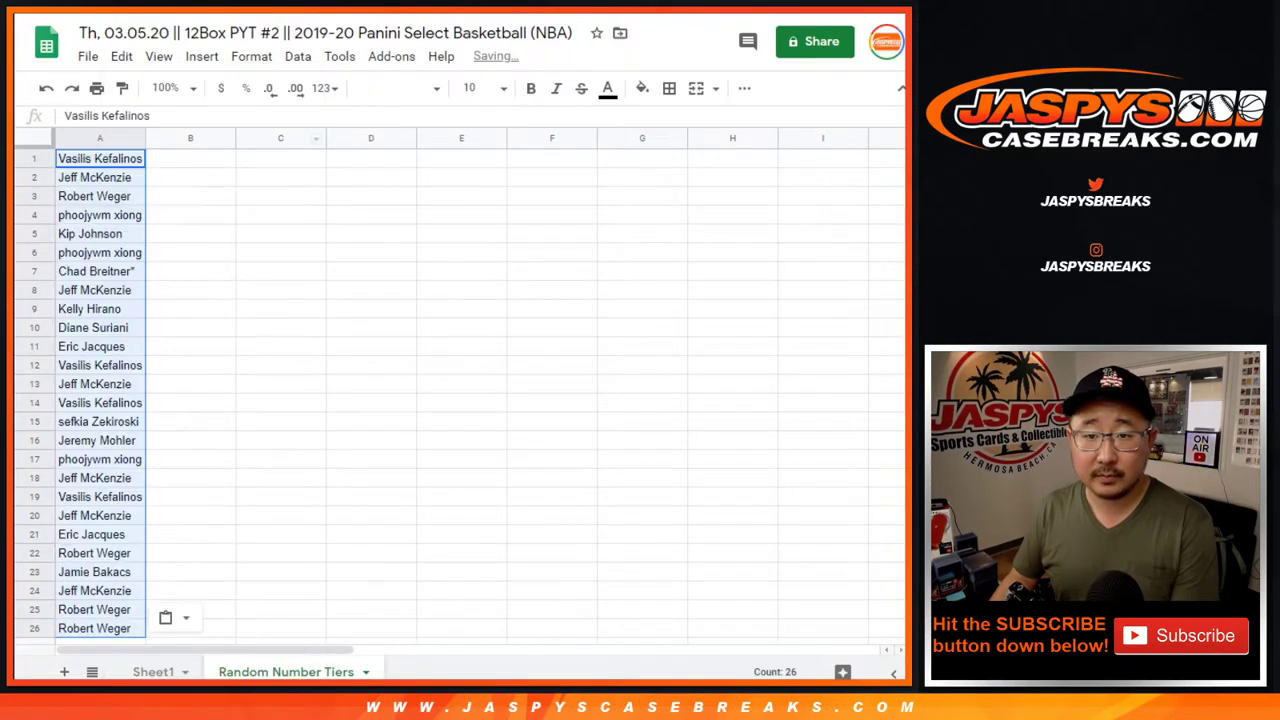
# Step: Highlight the All Non-Numbered Cards + Redemptions entry in the number-tier list and recheck the dice roll
pyautogui.hotkey('ctrl', 'Tab')
pyautogui.hotkey('ctrl', 'Tab')
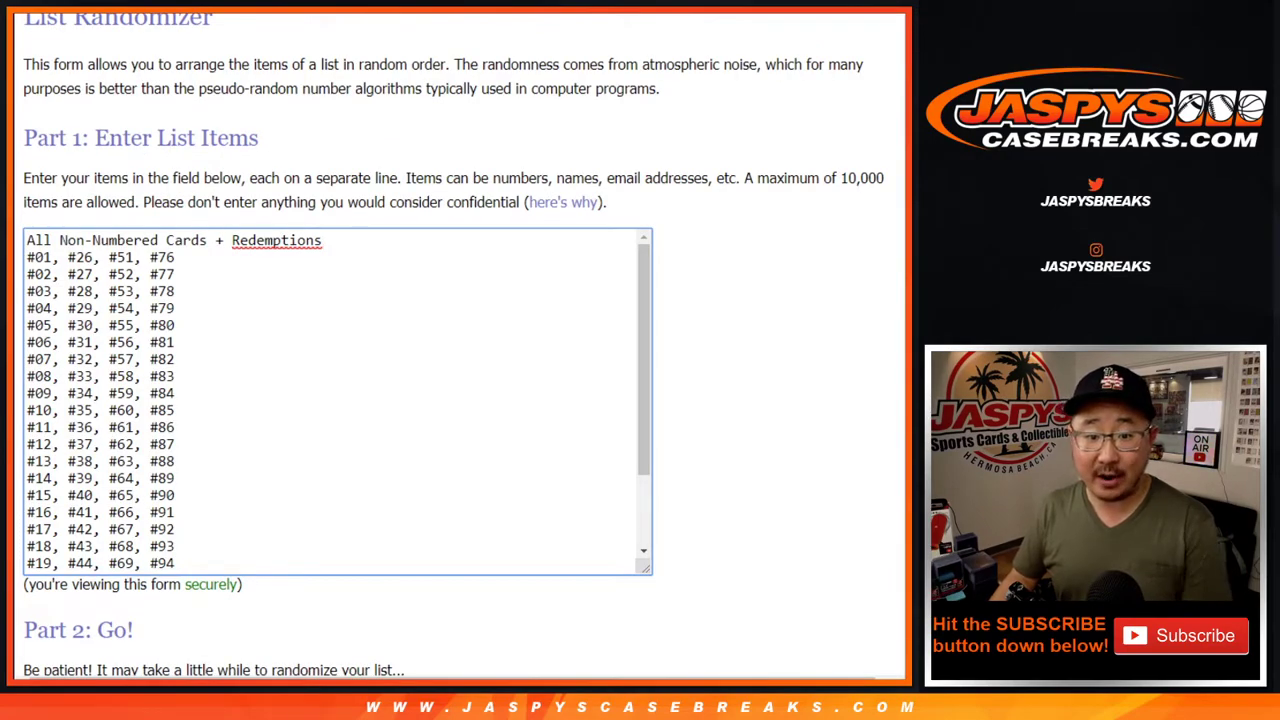
pyautogui.hotkey('shift', 'Home')
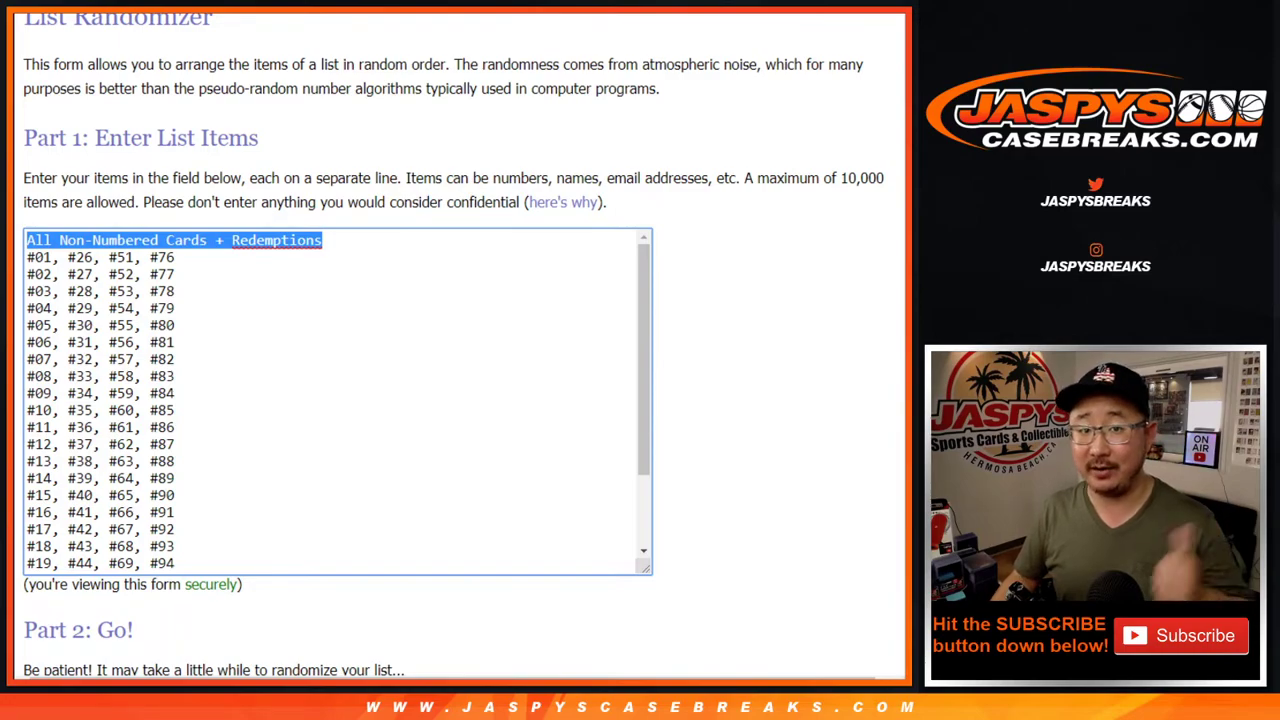
pyautogui.hotkey('ctrl', 'Tab')
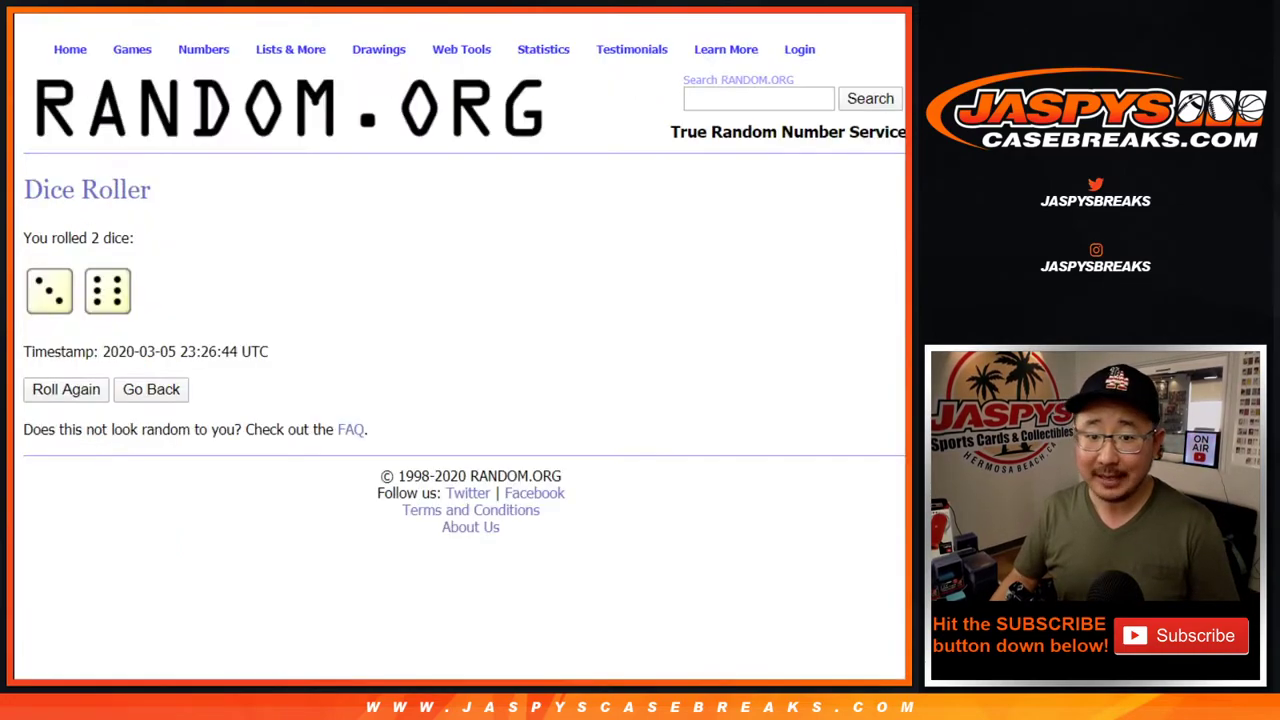
pyautogui.hotkey('ctrl', 'shift', 'Tab')
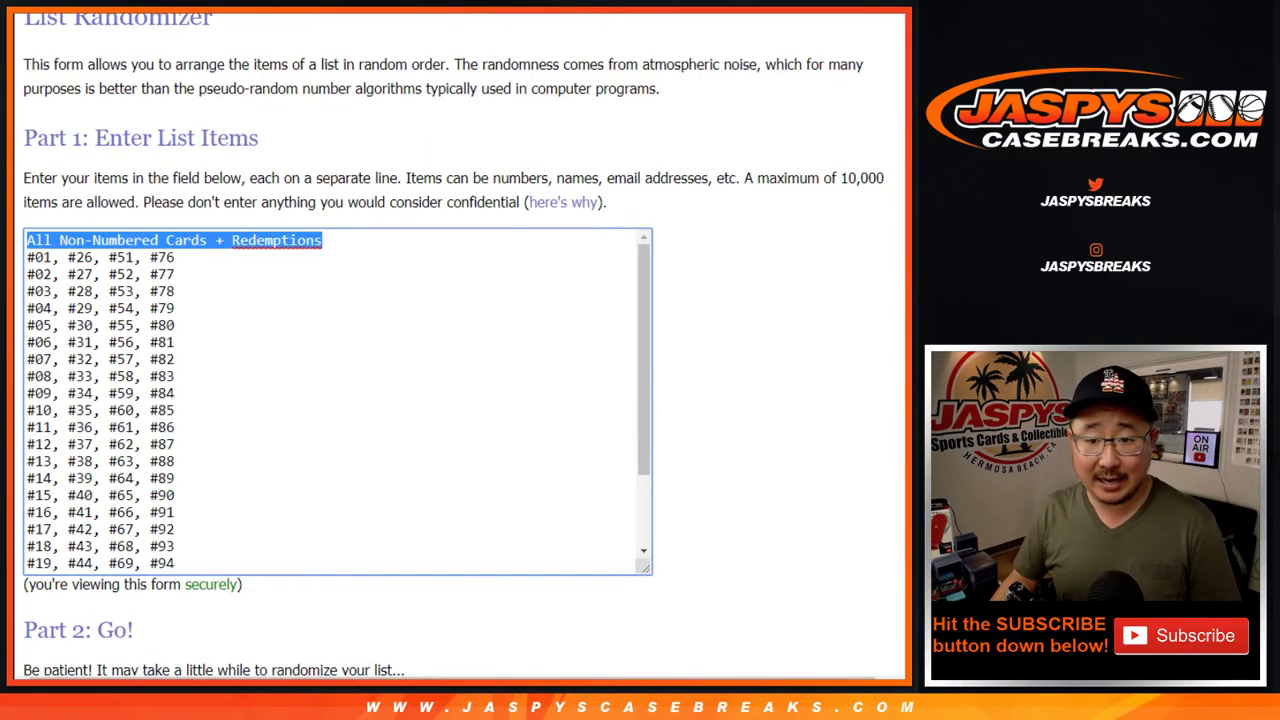
# Step: Randomize the number-tier list nine times in the List Randomizer
pyautogui.scroll(-3, 460, 346)
pyautogui.click(70, 539)
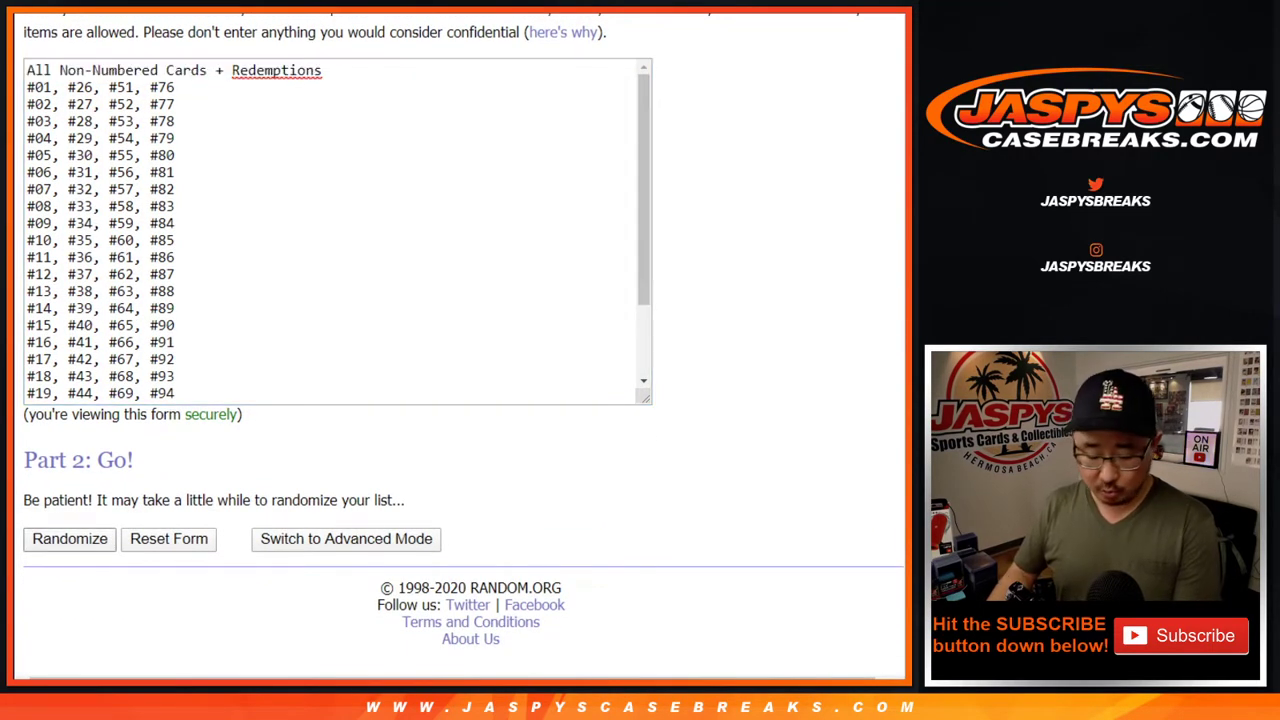
pyautogui.click(69, 538)
pyautogui.click(51, 538)
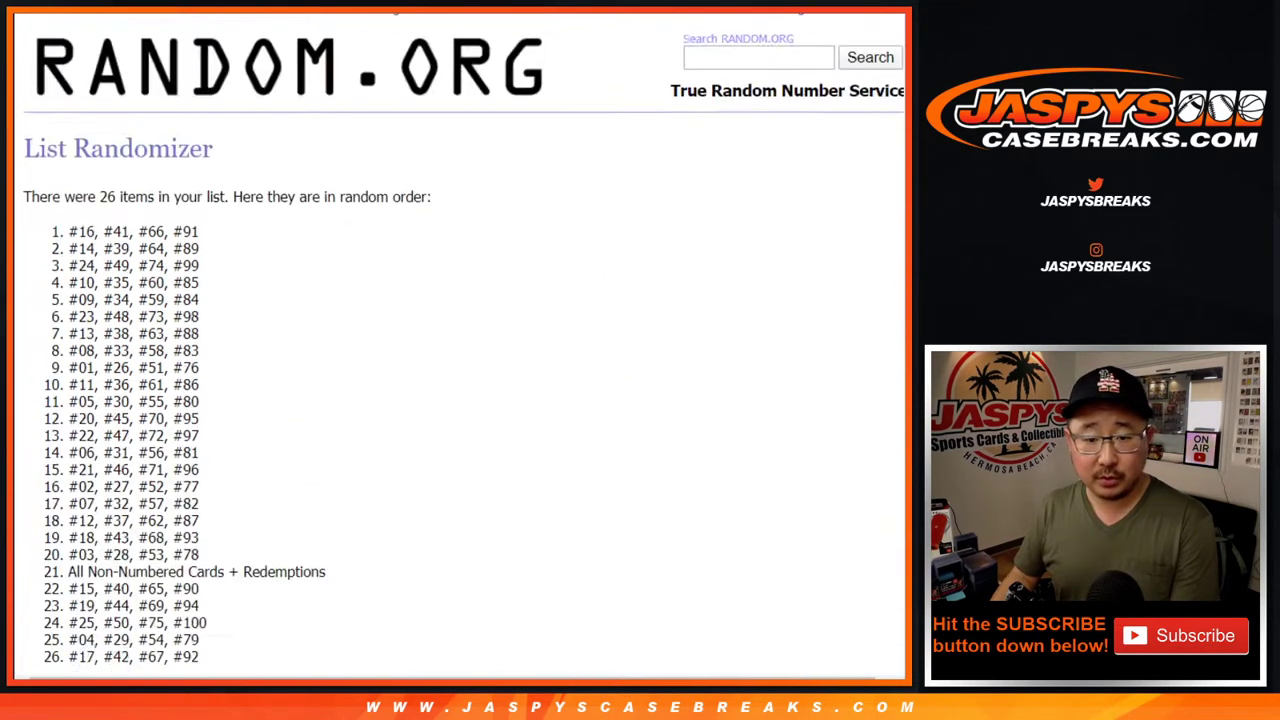
pyautogui.scroll(-3, 460, 360)
pyautogui.click(53, 538)
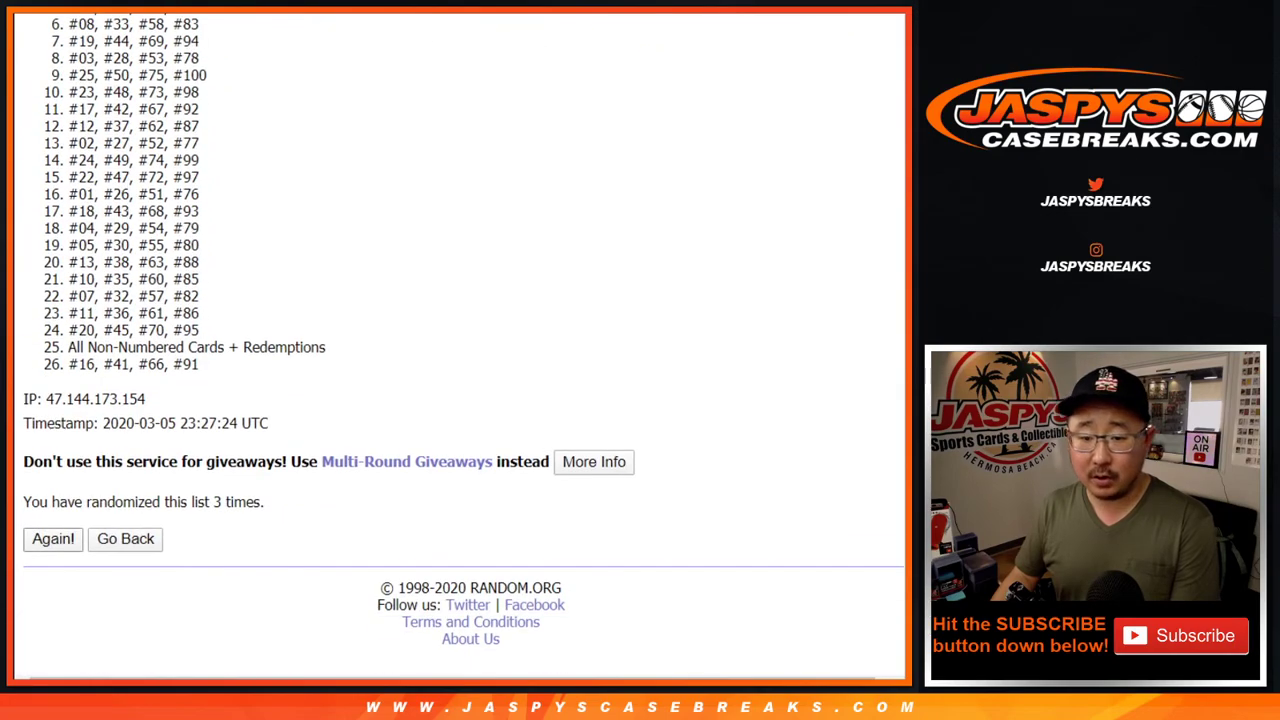
pyautogui.click(53, 538)
pyautogui.click(53, 538)
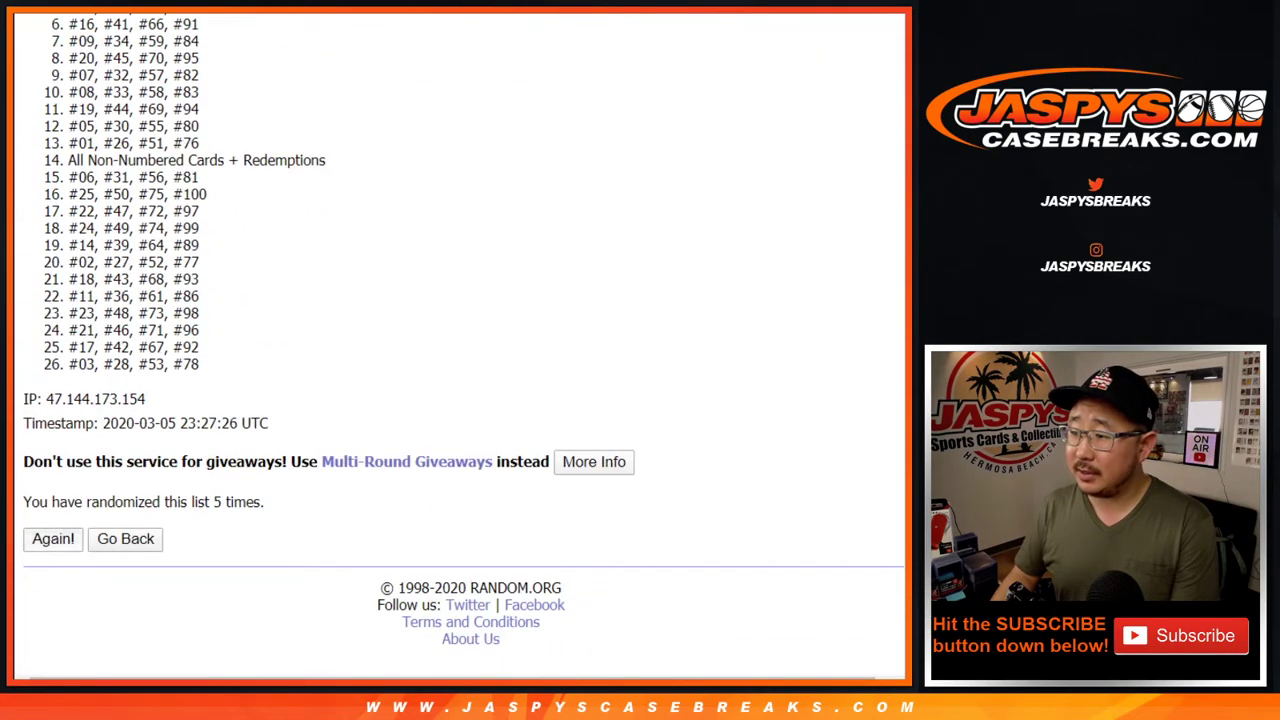
pyautogui.click(53, 538)
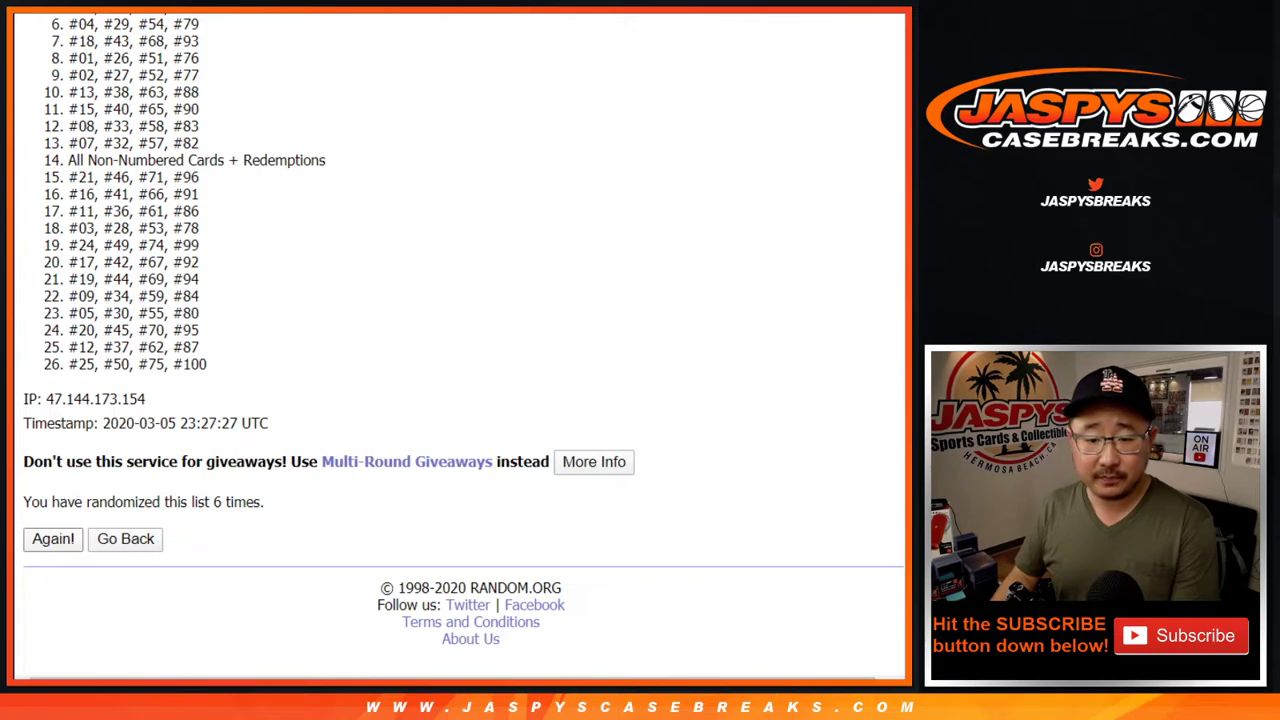
pyautogui.click(53, 538)
pyautogui.click(53, 538)
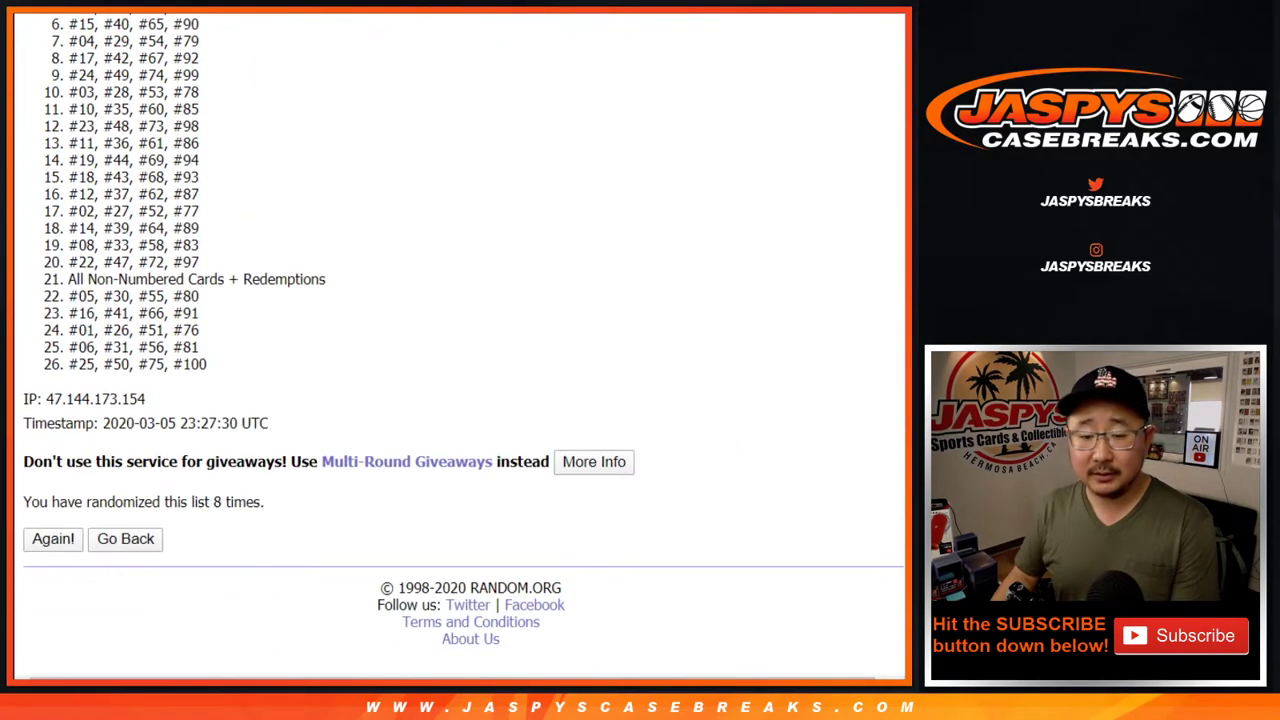
pyautogui.click(53, 538)
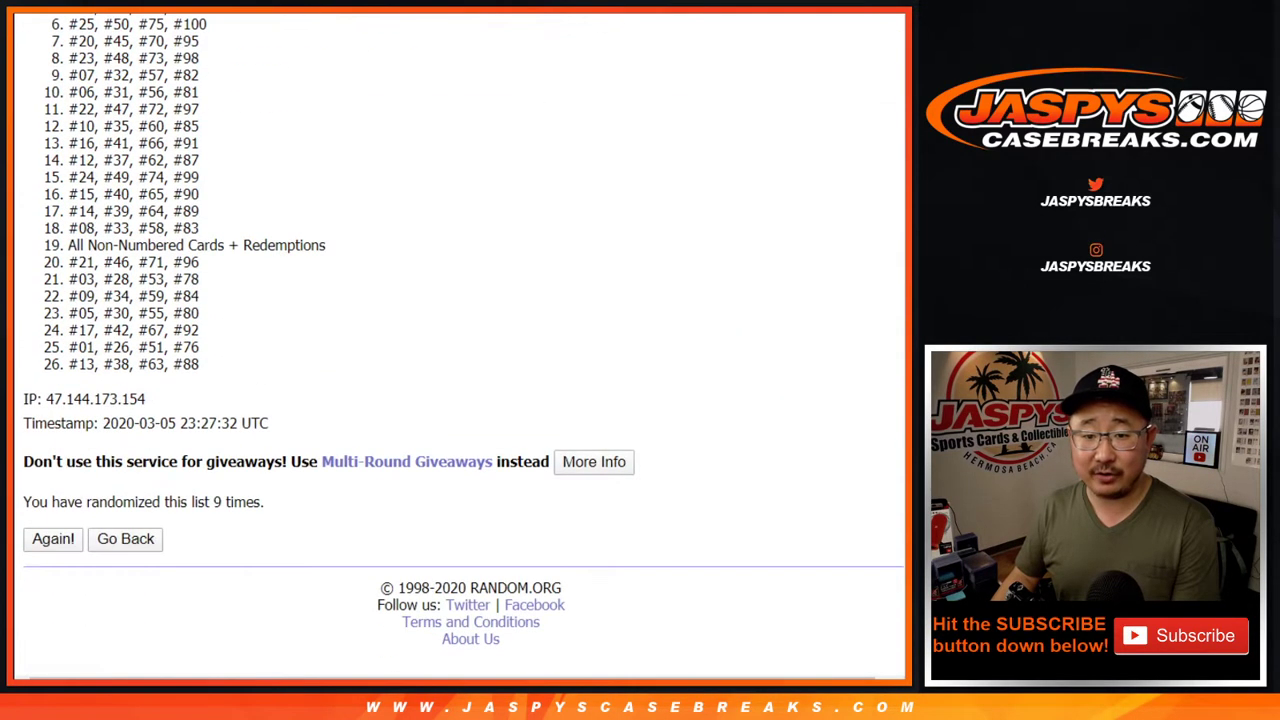
# Step: Copy all 26 randomized number tiers into column B of the Random Number Tiers sheet, starting at B1
pyautogui.scroll(5, 460, 350)
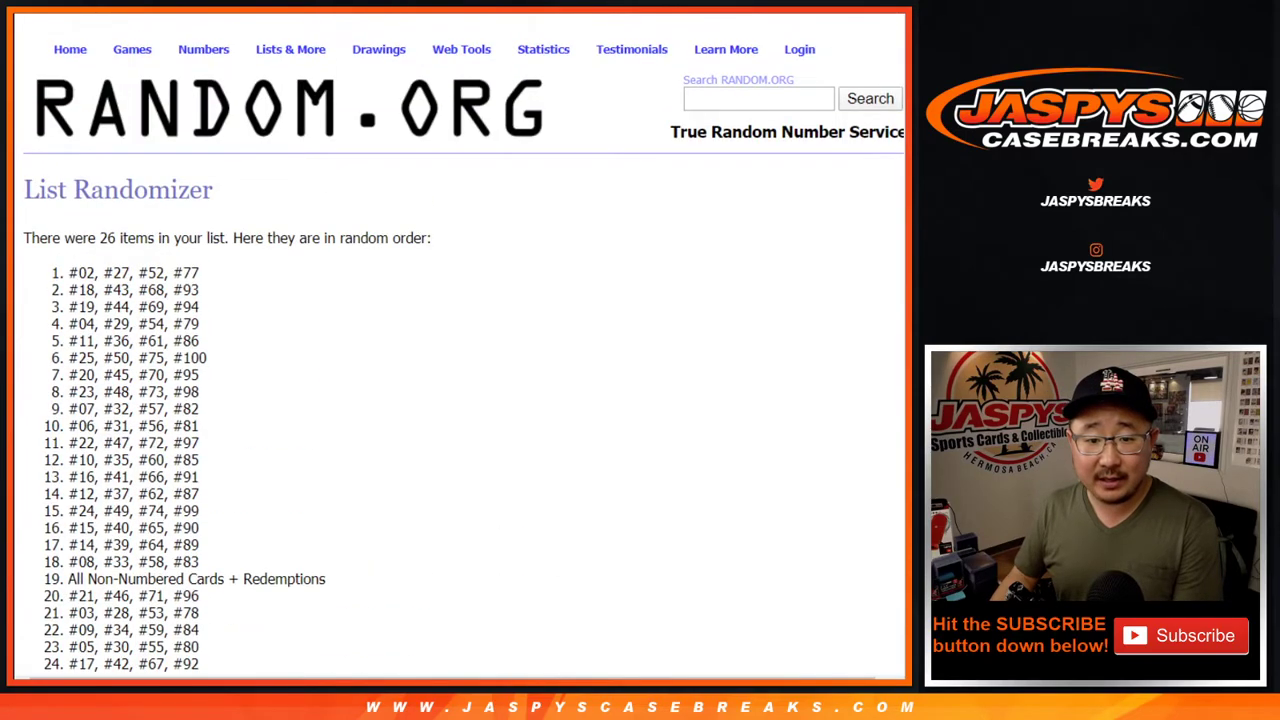
pyautogui.moveTo(68, 273); pyautogui.dragTo(200, 364)
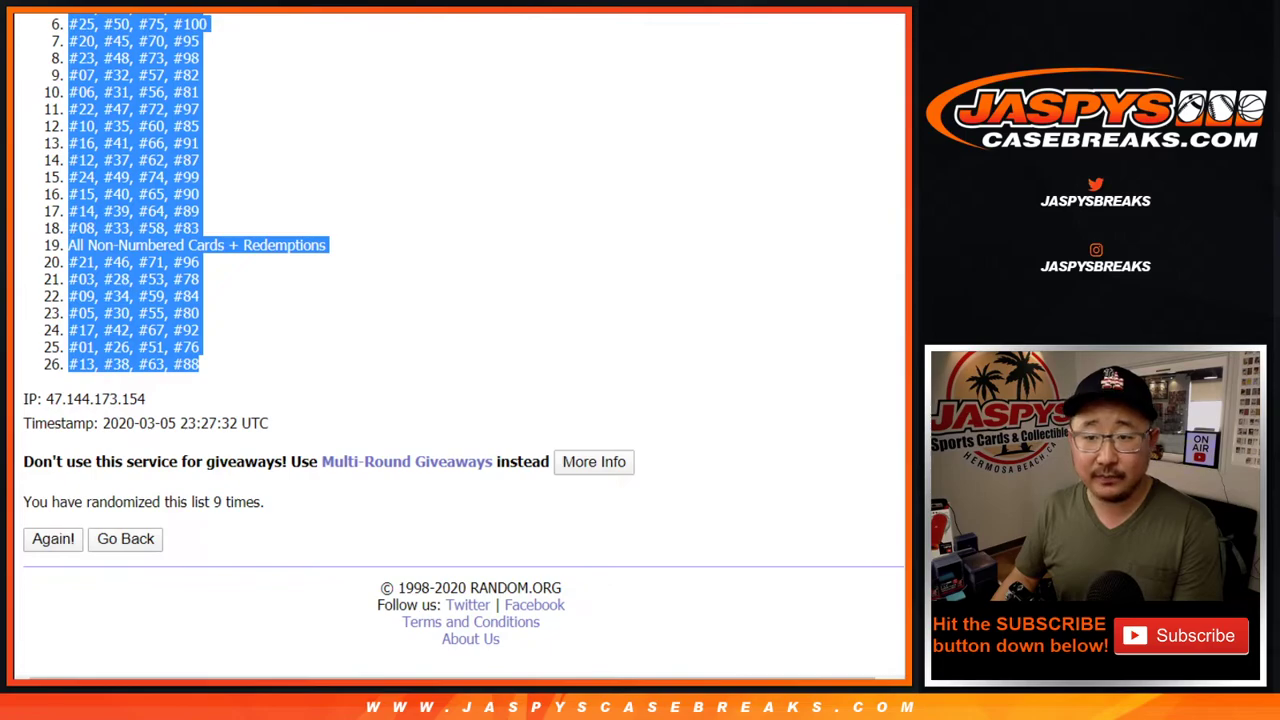
pyautogui.hotkey('ctrl', 'c')
pyautogui.hotkey('ctrl', 'Tab')
pyautogui.click(190, 158)
pyautogui.rightClick(175, 158)
pyautogui.click(200, 137)
# Step: Format the whole Random Number Tiers sheet in Nunito at font size 12
pyautogui.hotkey('ctrl', 'a')
pyautogui.click(395, 88)
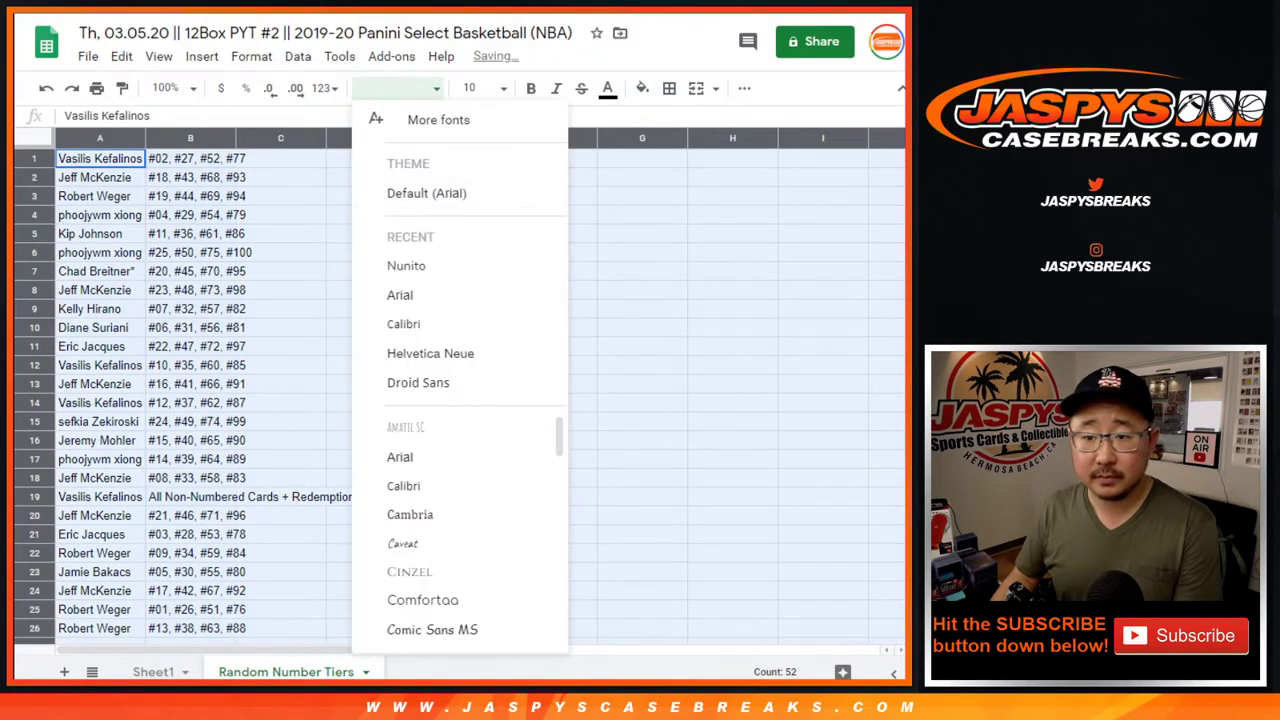
pyautogui.click(406, 265)
pyautogui.click(480, 88)
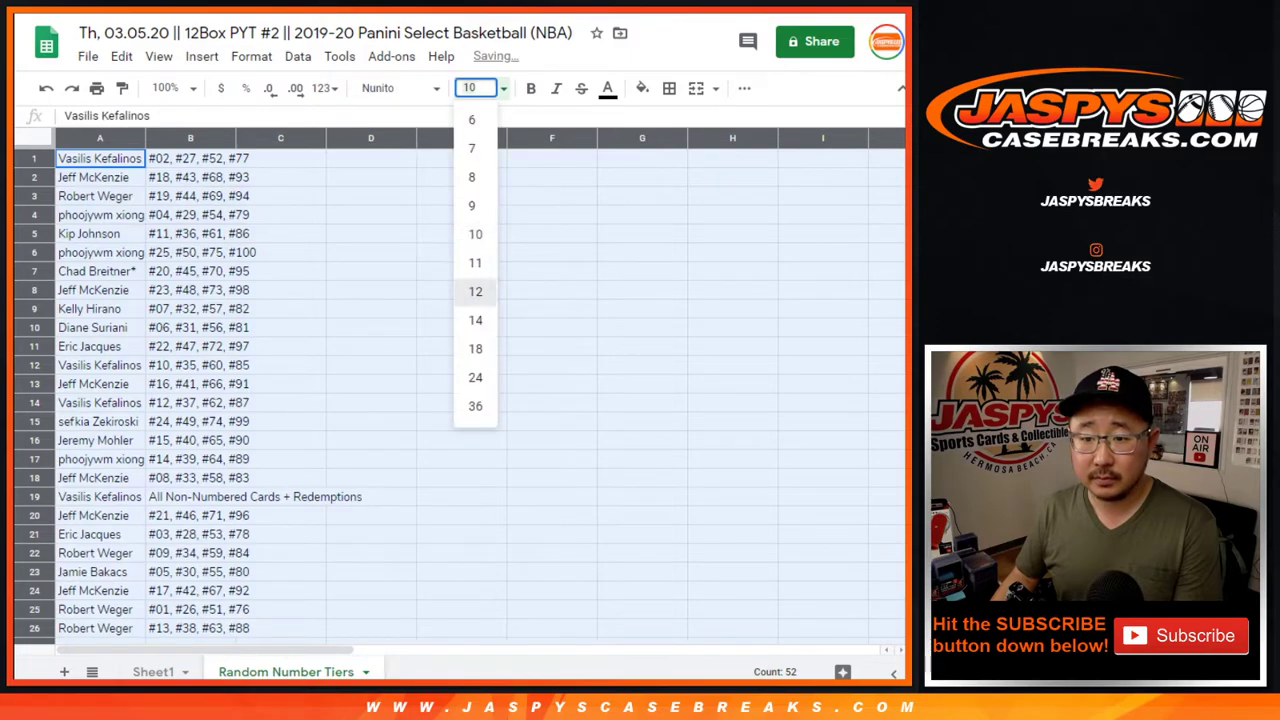
pyautogui.click(470, 289)
# Step: Set the sheet zoom to 125% and fit the widths of columns A and B to their contents
pyautogui.click(166, 88)
pyautogui.click(170, 236)
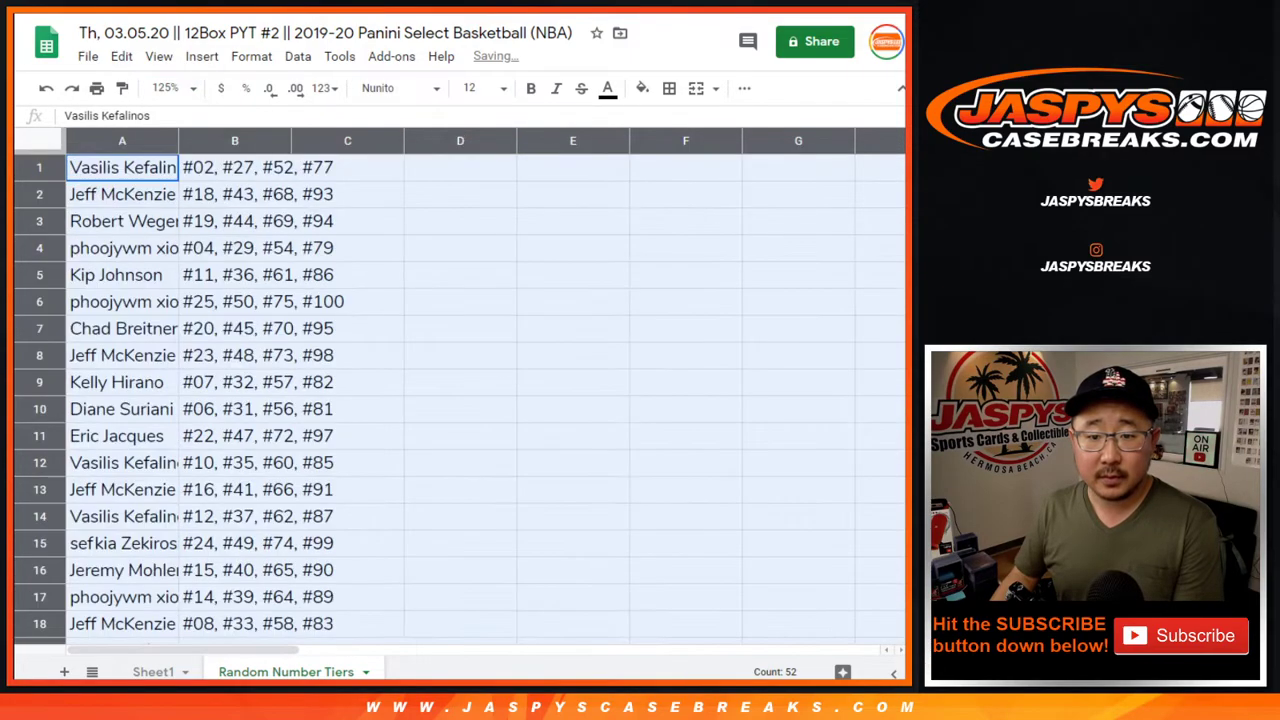
pyautogui.doubleClick(177, 140)
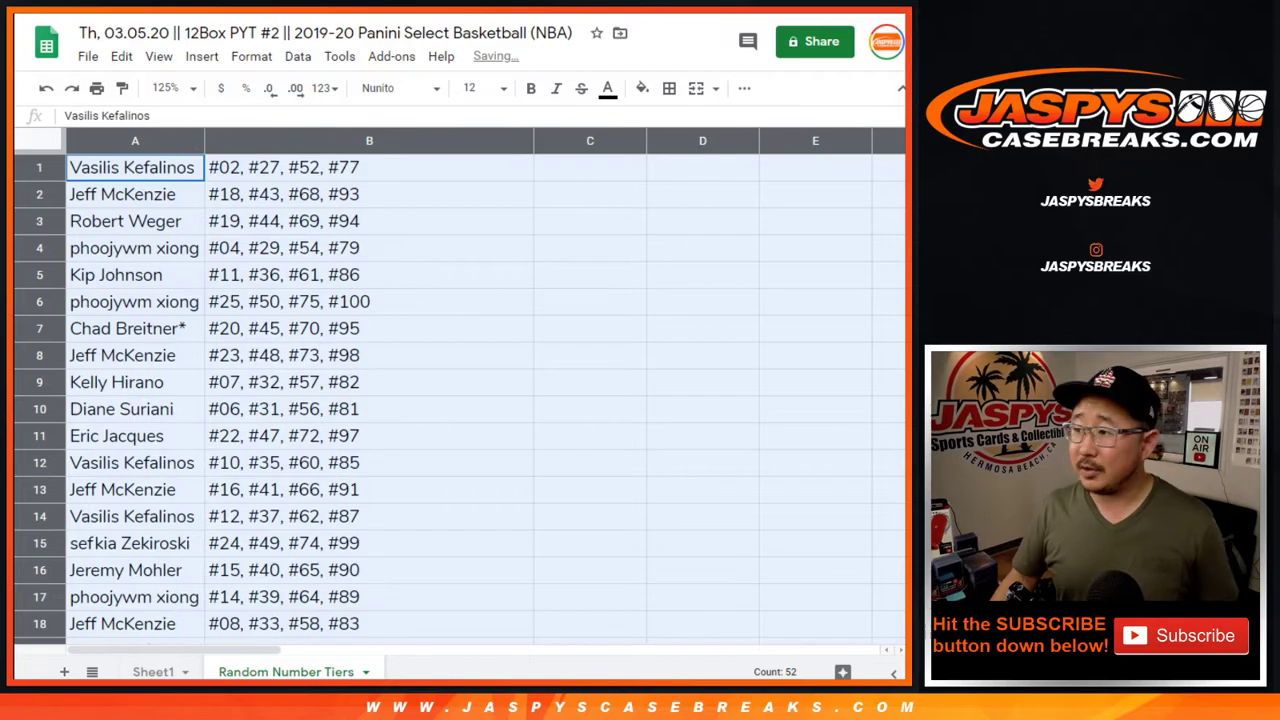
# Step: Review the customer and tier pairings in blocks, highlighting rows 1–10, 11–20 and 21–26 of columns A and B
pyautogui.click(135, 168)
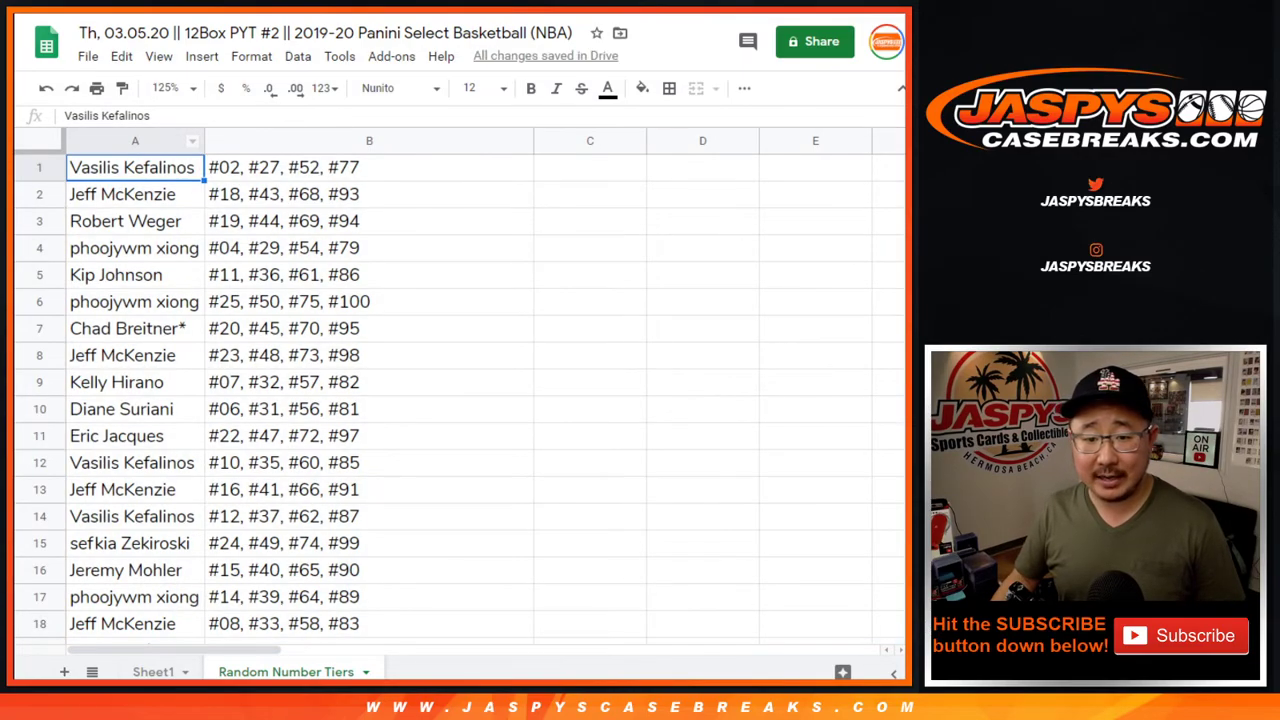
pyautogui.keyDown('shift'); pyautogui.click(345, 409); pyautogui.keyUp('shift')
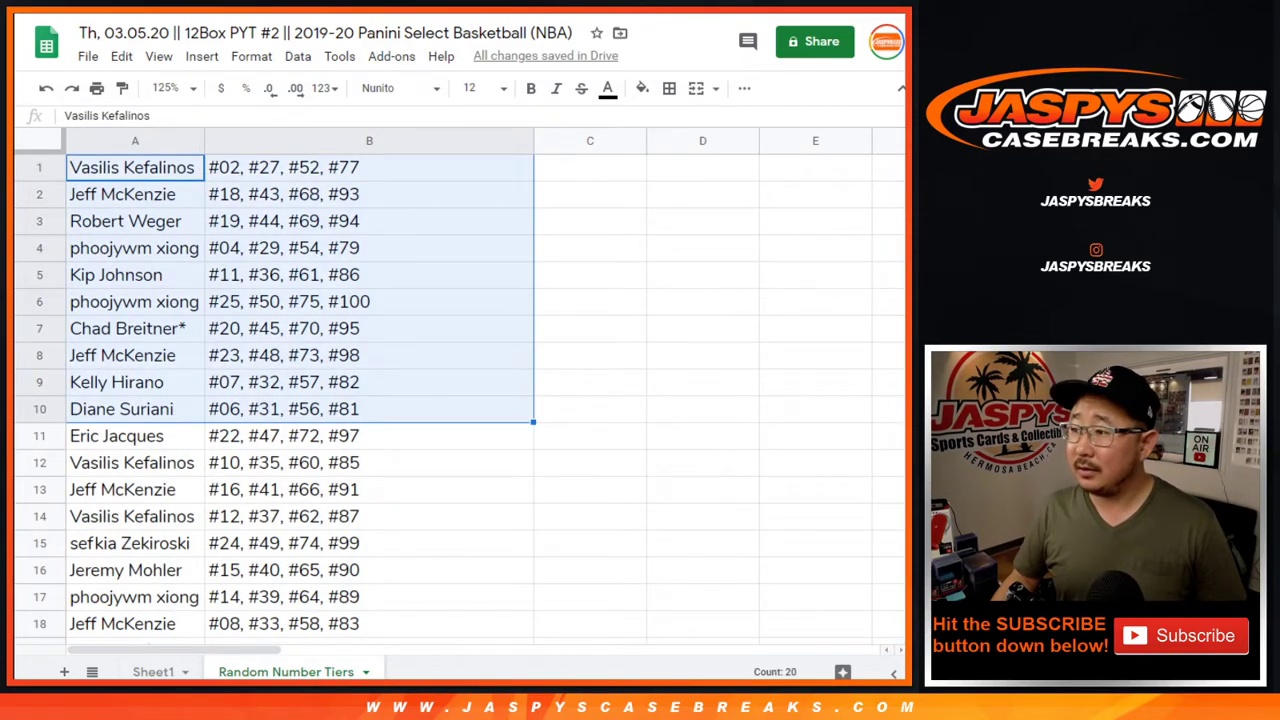
pyautogui.scroll(-4, 460, 390)
pyautogui.scroll(1, 460, 390)
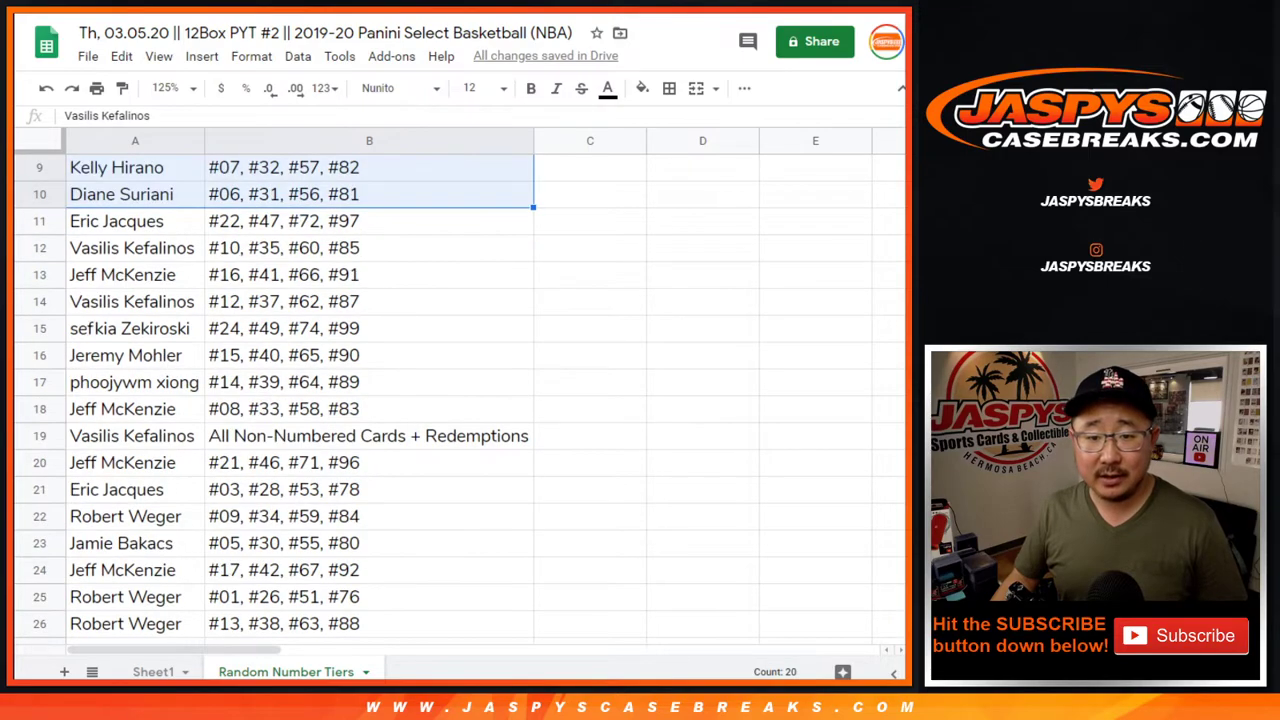
pyautogui.click(135, 222)
pyautogui.keyDown('shift'); pyautogui.click(345, 463); pyautogui.keyUp('shift')
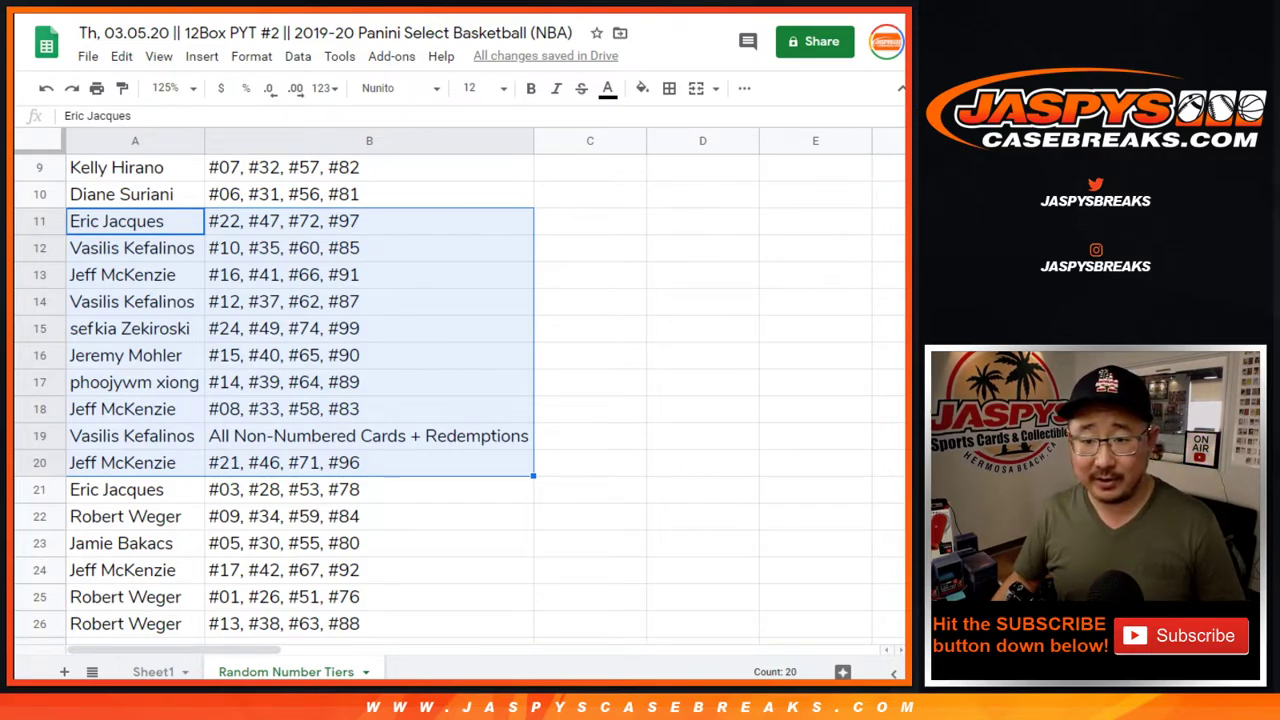
pyautogui.scroll(-1, 460, 400)
pyautogui.click(135, 436)
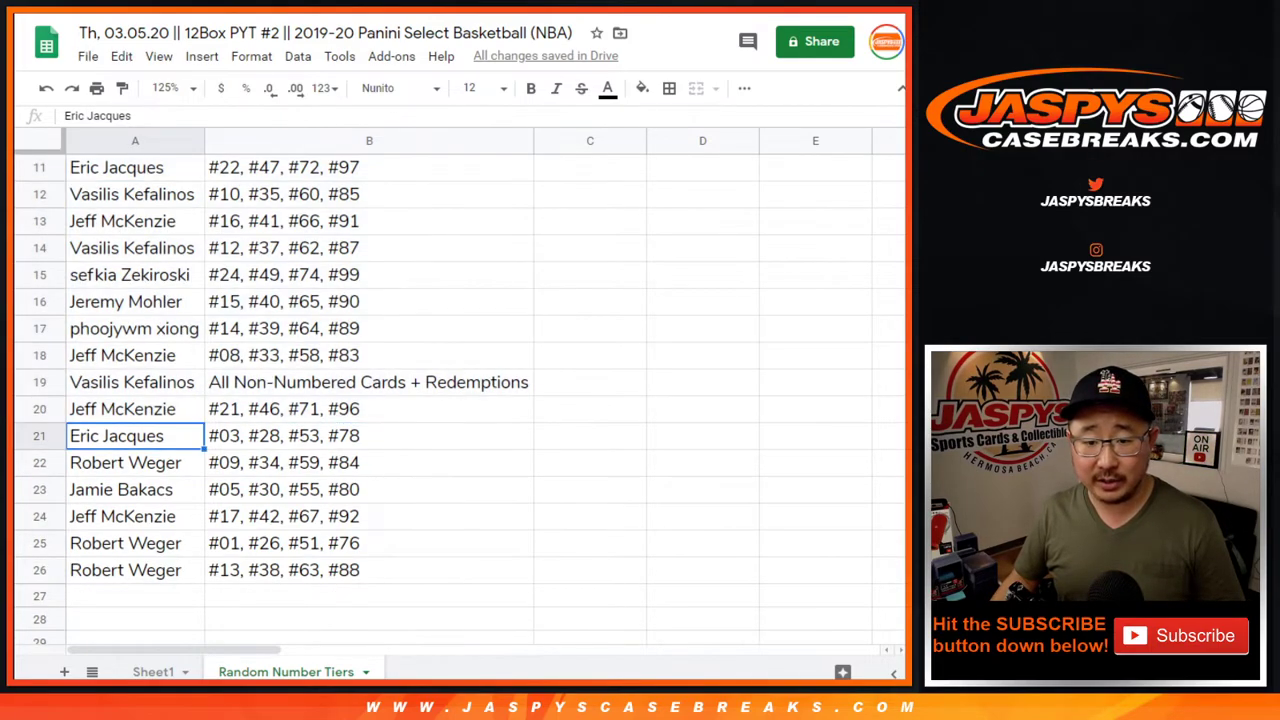
pyautogui.keyDown('shift'); pyautogui.click(369, 570); pyautogui.keyUp('shift')
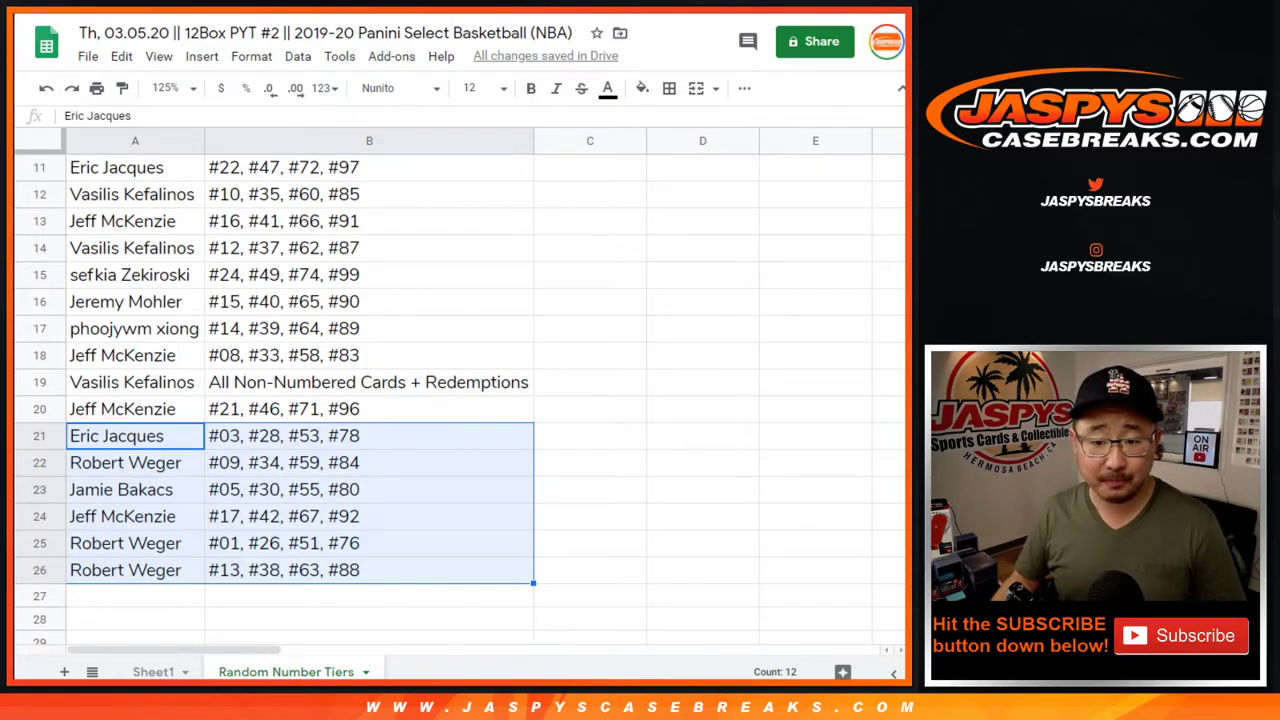
pyautogui.scroll(4, 460, 400)
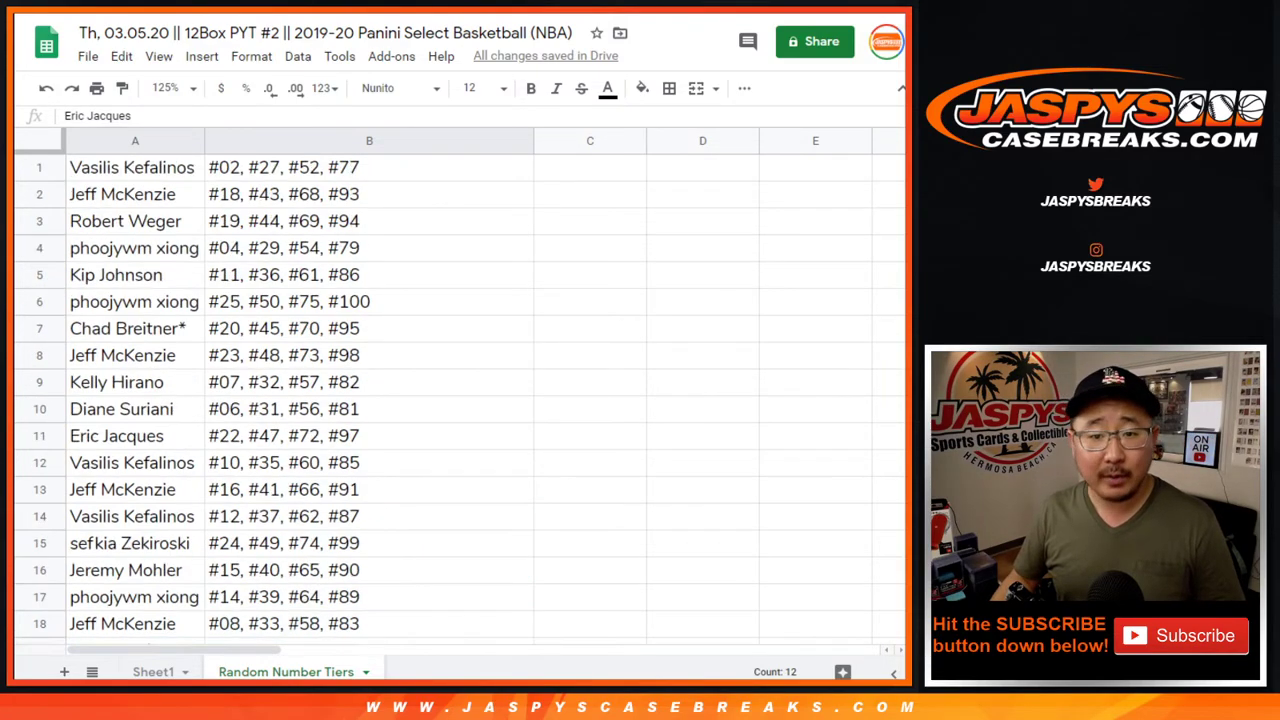
# Step: Sort the sheet by column A from A to Z to group the tiers by customer
pyautogui.click(135, 140)
pyautogui.click(297, 56)
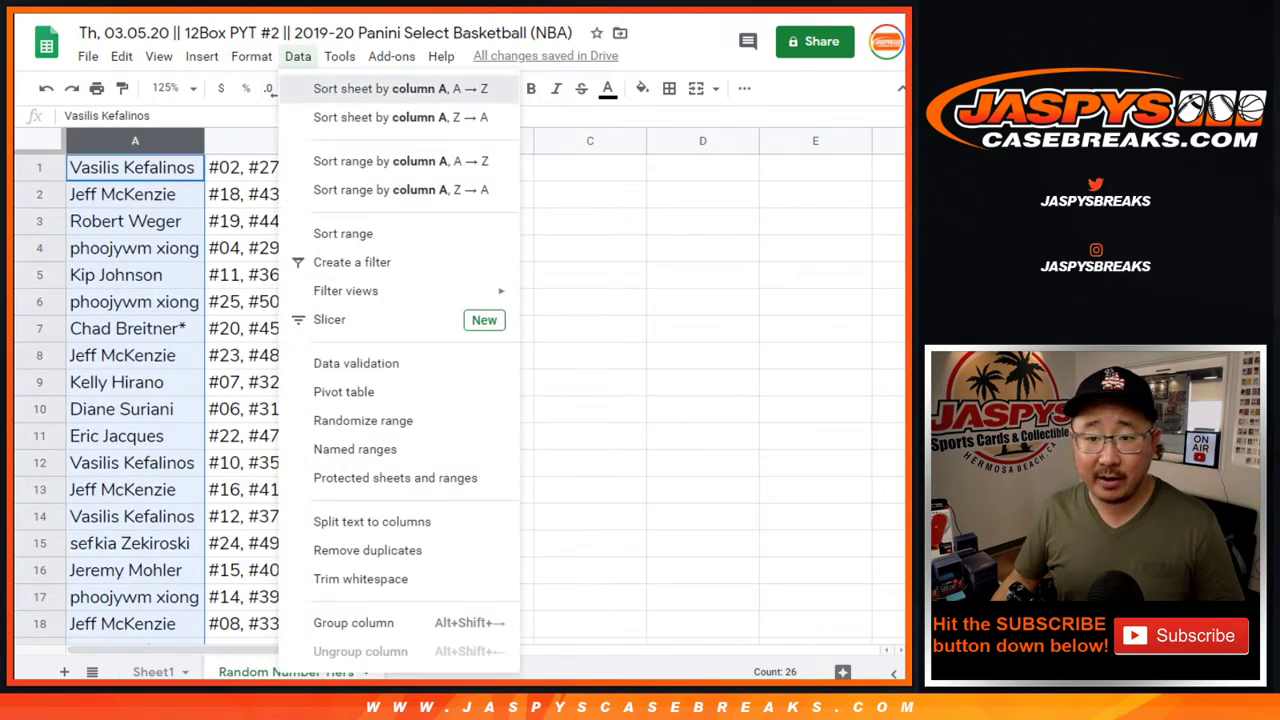
pyautogui.click(400, 88)
# Step: Review the tiers customer by customer in rows 1 to 11, highlighting each customer's rows in turn
pyautogui.click(39, 168)
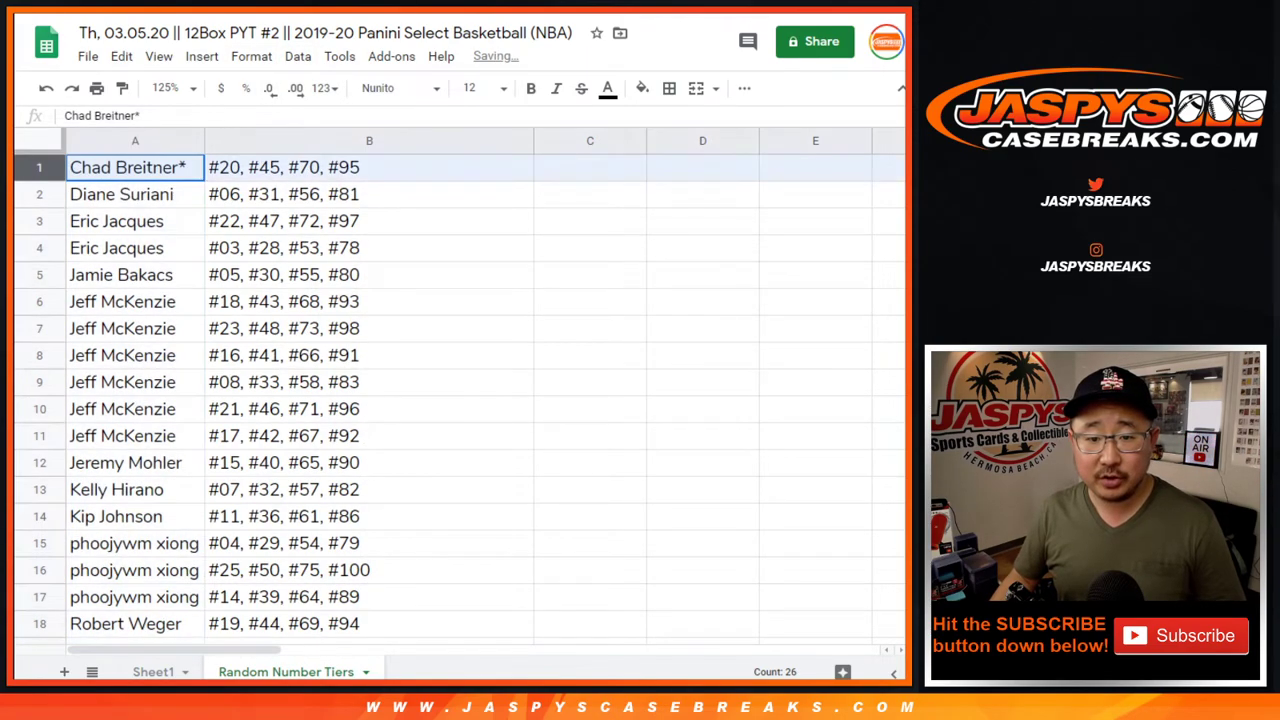
pyautogui.click(39, 195)
pyautogui.moveTo(39, 221); pyautogui.dragTo(39, 248)
pyautogui.click(39, 274)
pyautogui.click(39, 301)
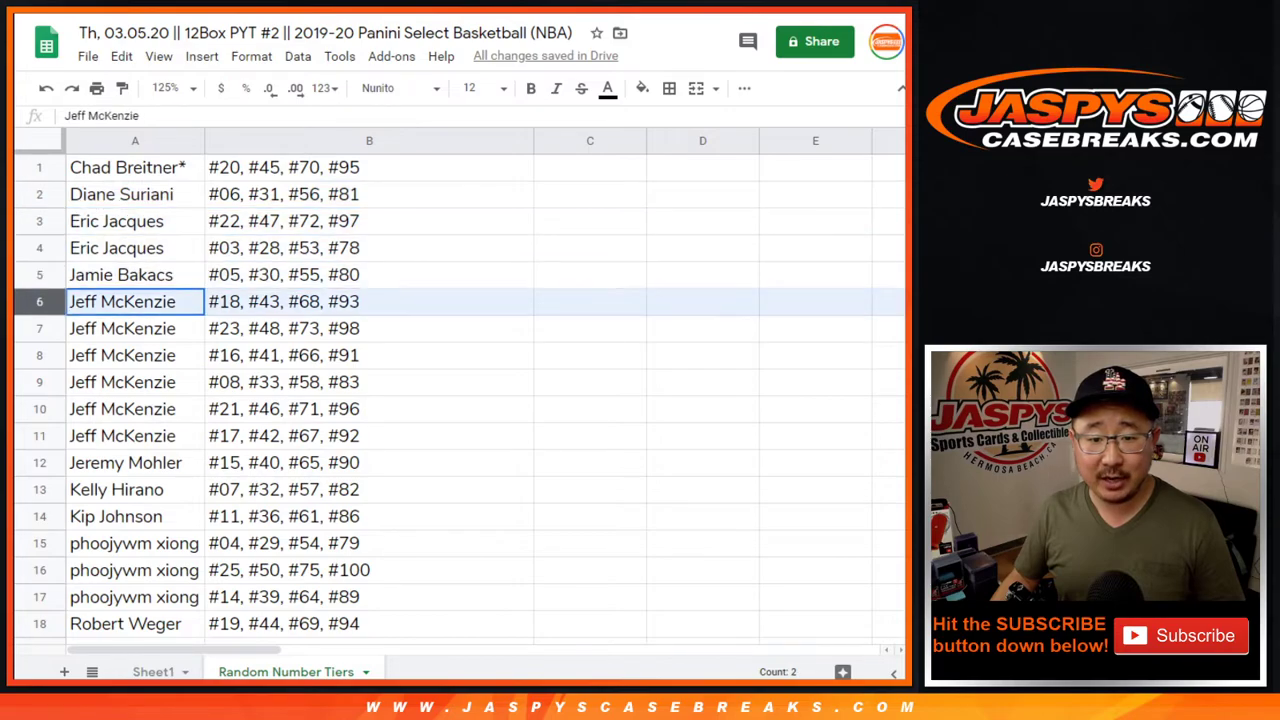
pyautogui.keyDown('shift'); pyautogui.click(39, 436); pyautogui.keyUp('shift')
# Step: Review the remaining customers' tiers in rows 12 to 26, highlighting each customer's rows in turn
pyautogui.scroll(-2, 460, 400)
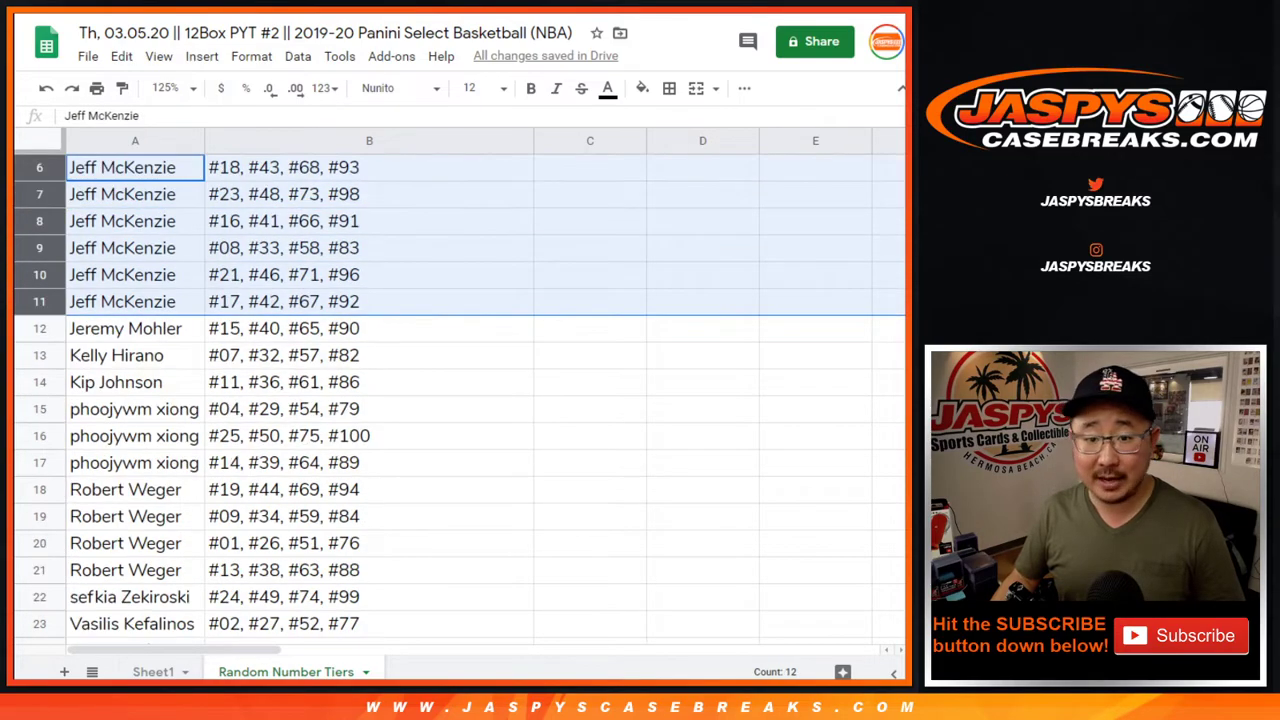
pyautogui.click(39, 329)
pyautogui.click(39, 356)
pyautogui.click(39, 383)
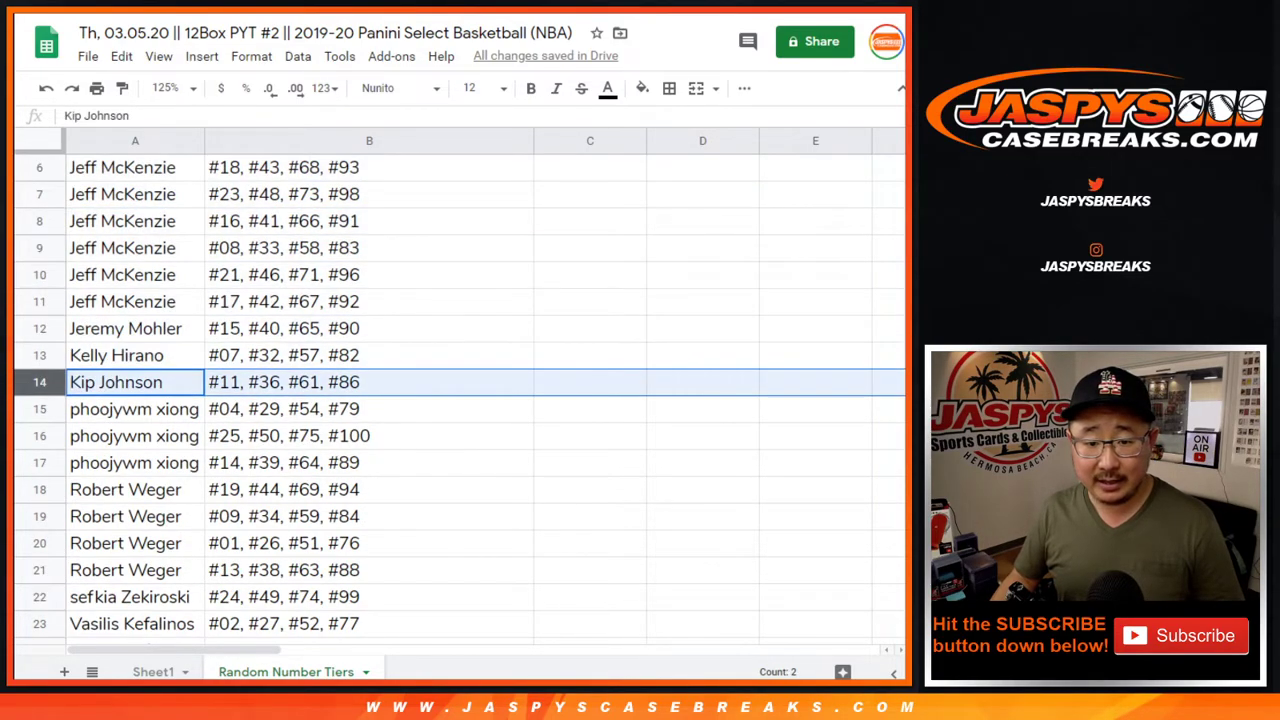
pyautogui.moveTo(39, 409); pyautogui.dragTo(39, 463)
pyautogui.scroll(-1, 460, 400)
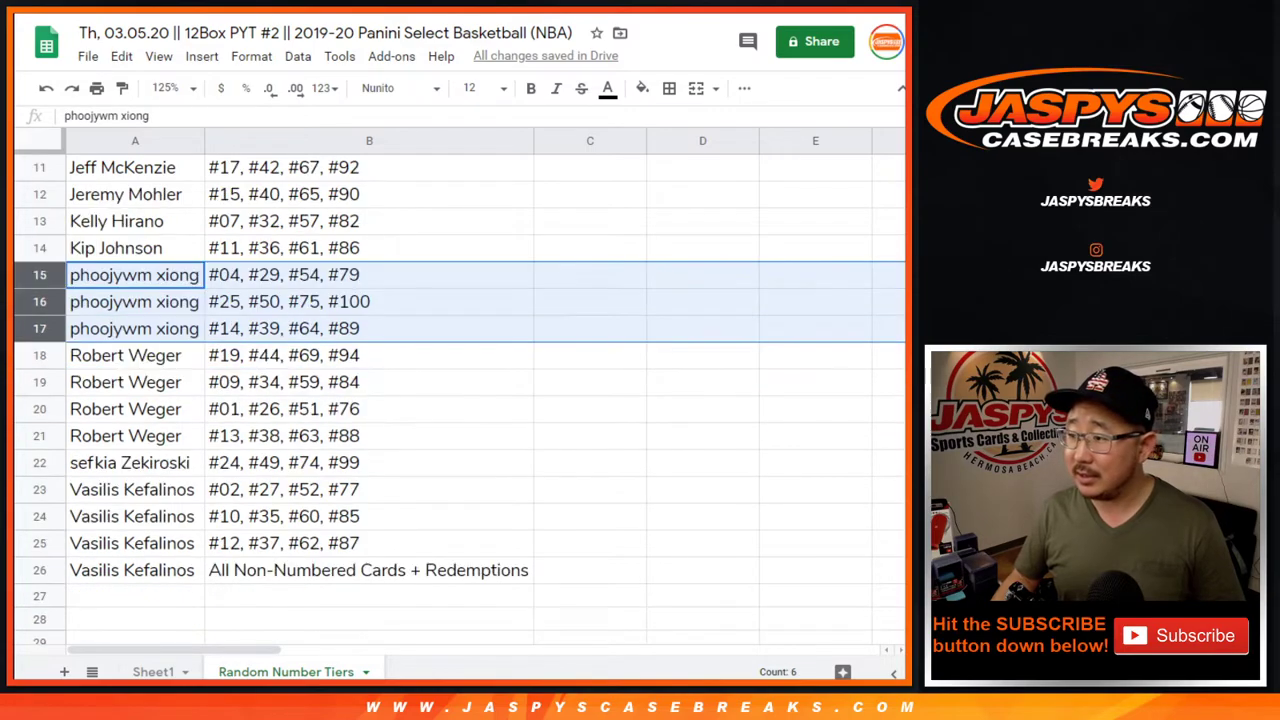
pyautogui.click(39, 356)
pyautogui.keyDown('shift'); pyautogui.click(39, 436); pyautogui.keyUp('shift')
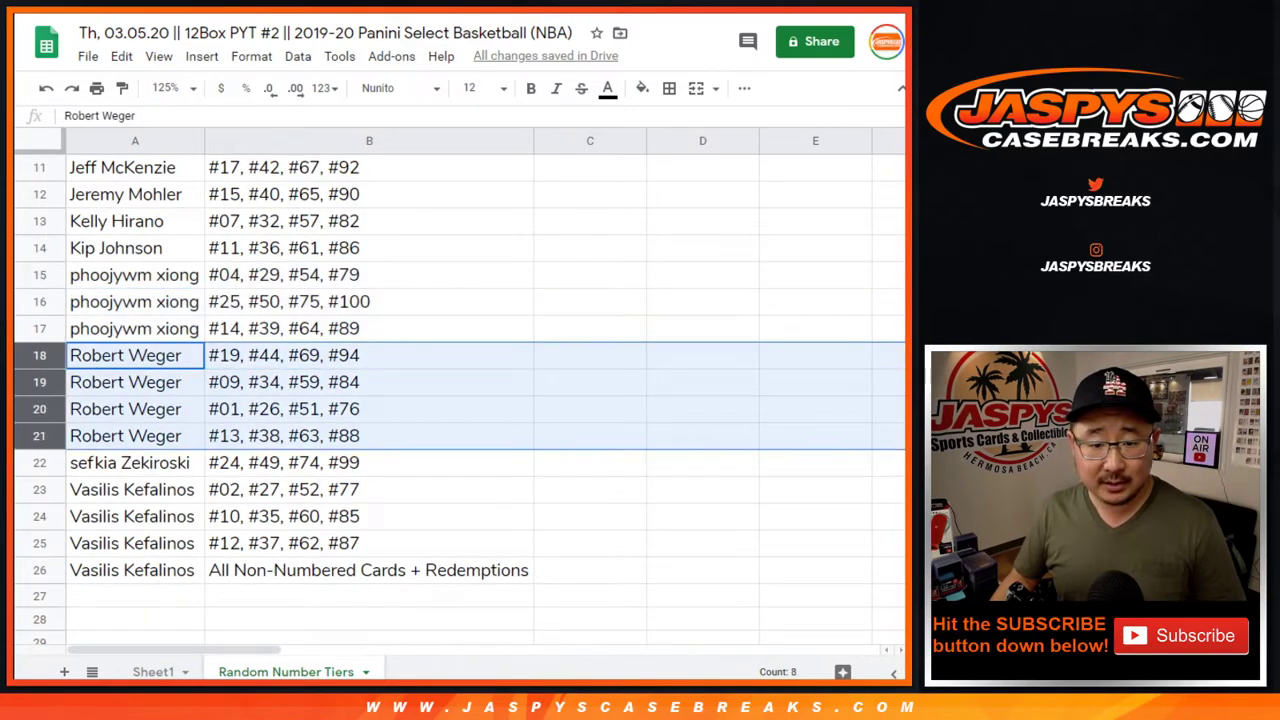
pyautogui.click(39, 463)
pyautogui.moveTo(39, 490); pyautogui.dragTo(39, 570)
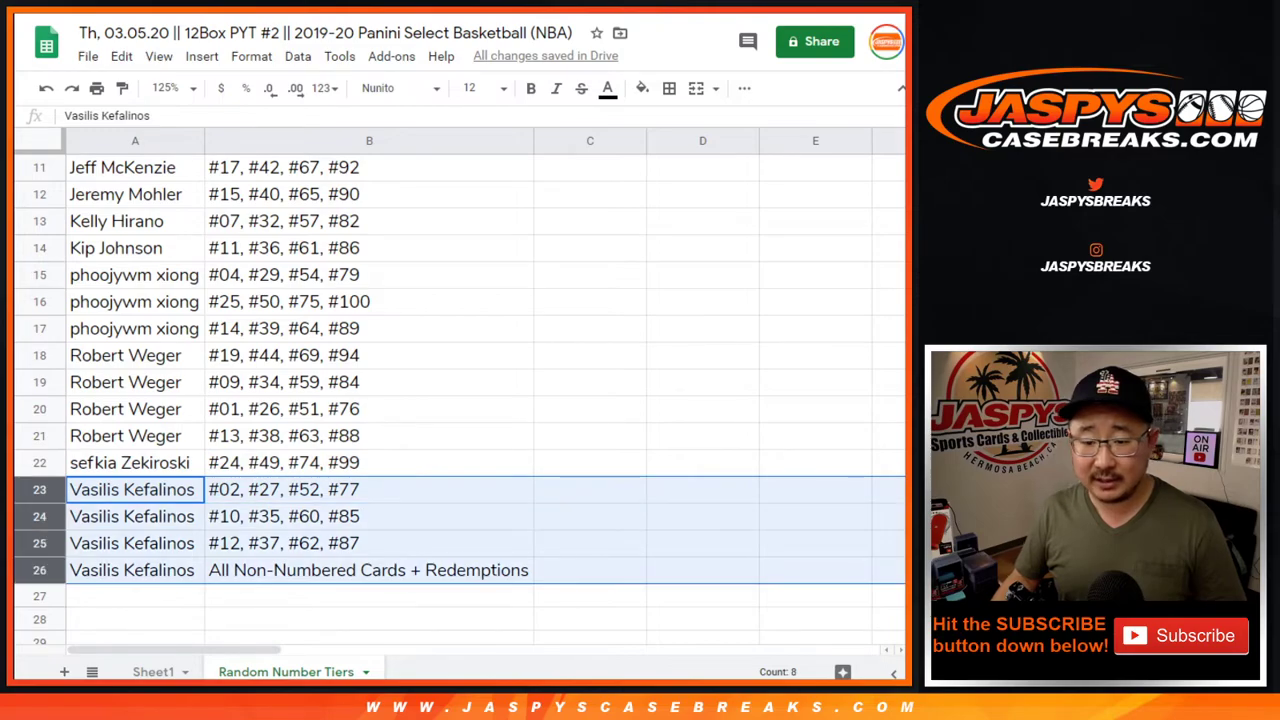
pyautogui.scroll(4, 460, 400)
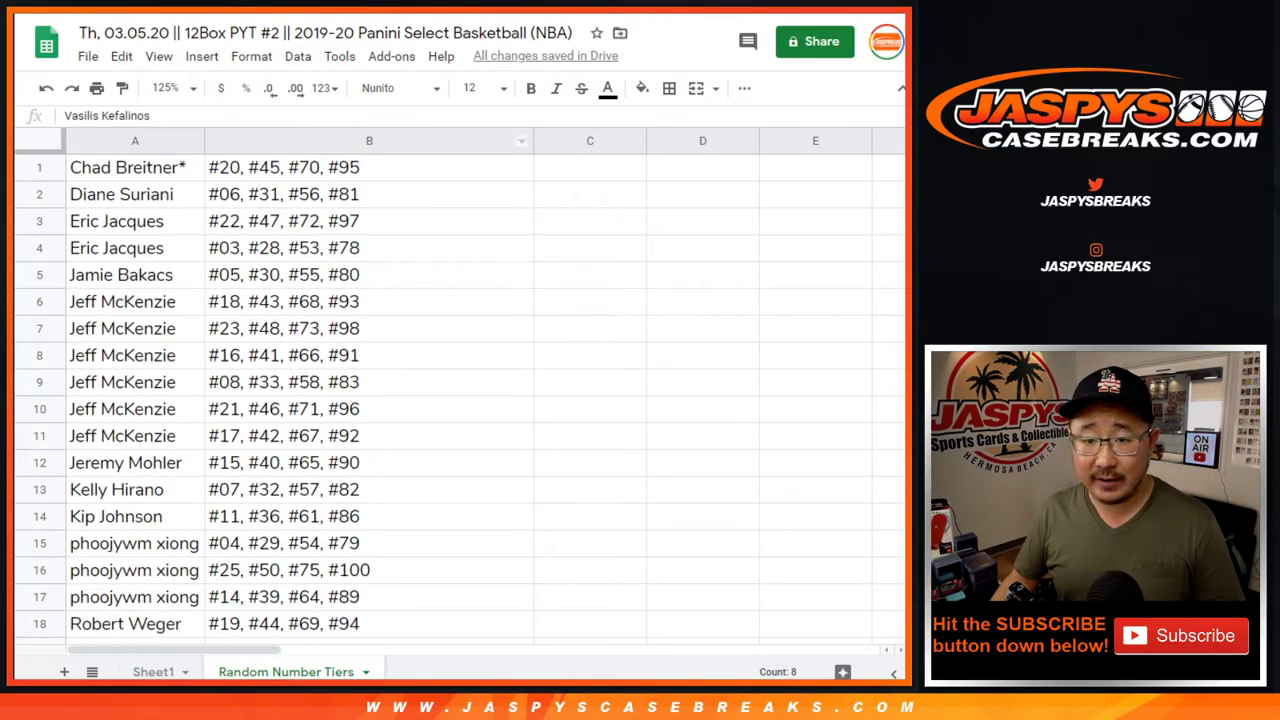
# Step: Sort the sheet by column B from A to Z and look over the list in number-tier order
pyautogui.click(369, 140)
pyautogui.click(298, 56)
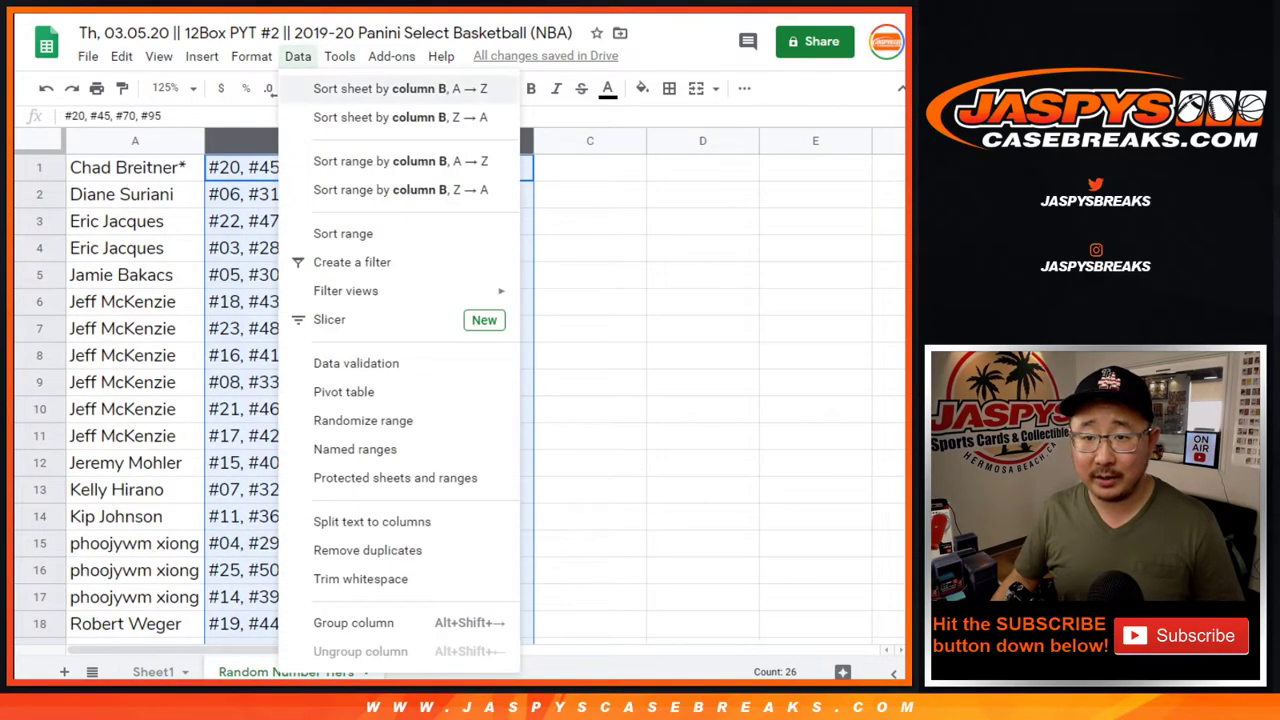
pyautogui.click(400, 88)
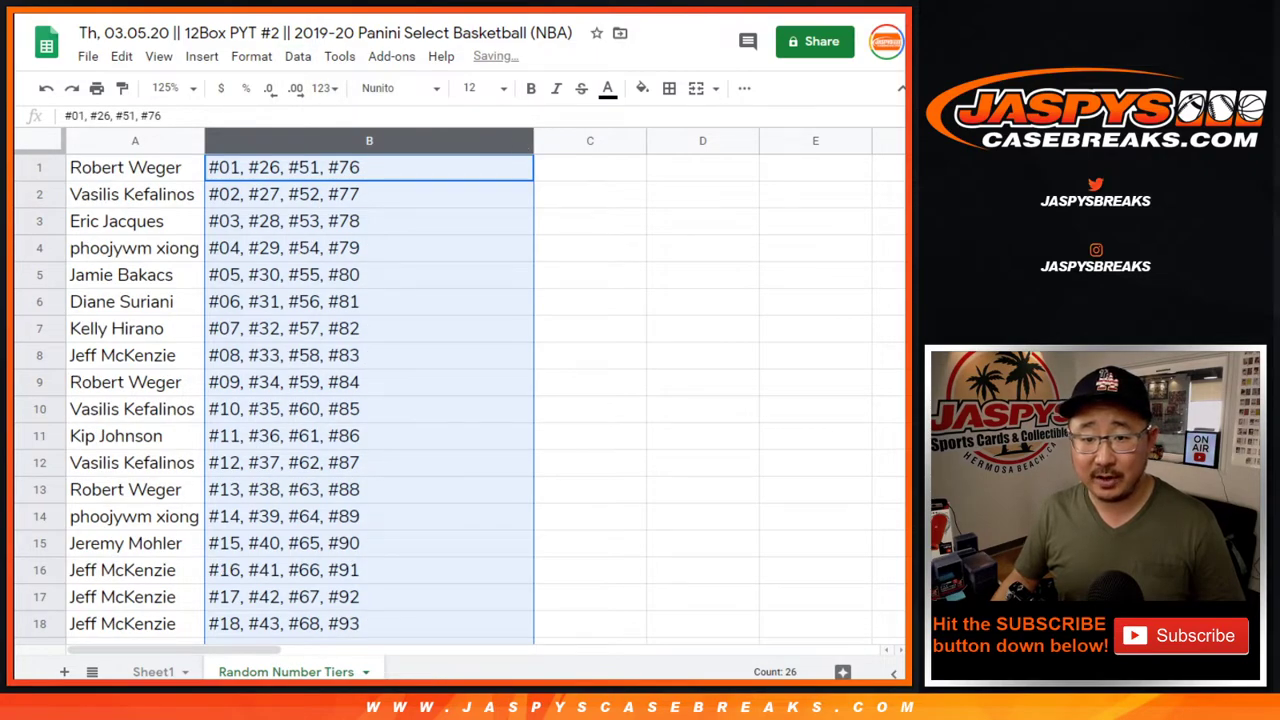
pyautogui.click(135, 168)
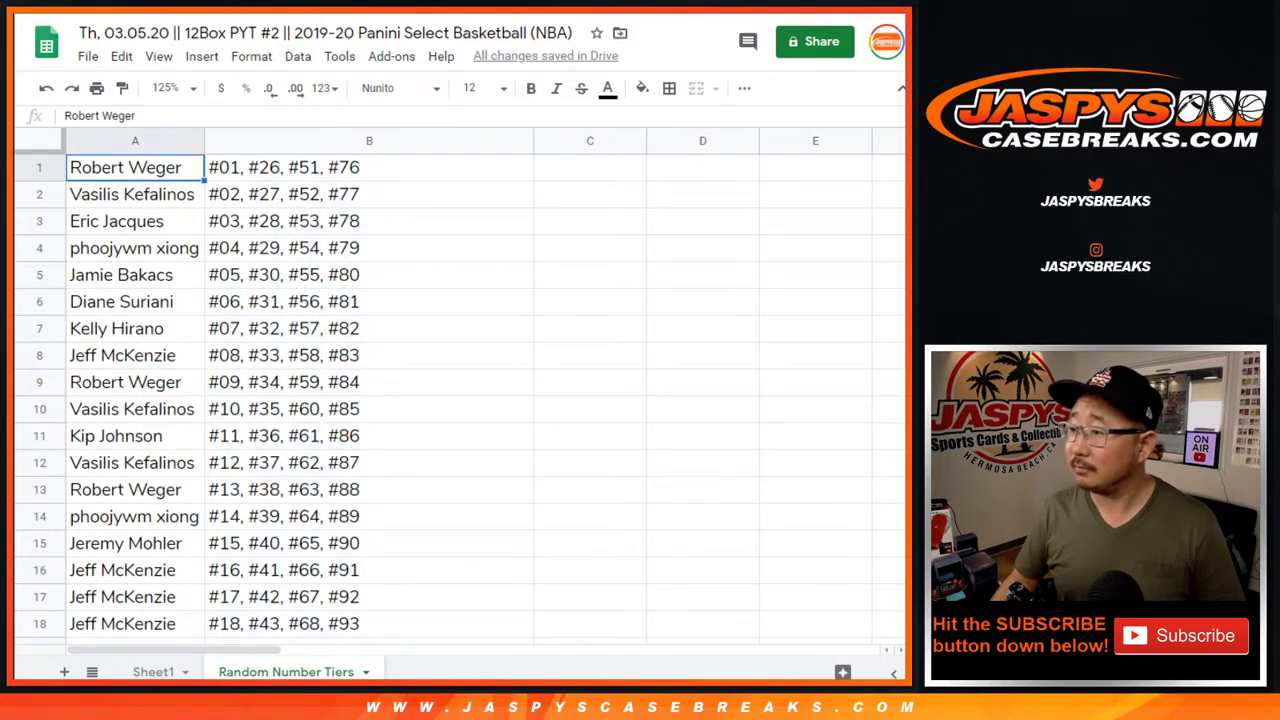
pyautogui.scroll(-4, 460, 400)
pyautogui.scroll(4, 460, 400)
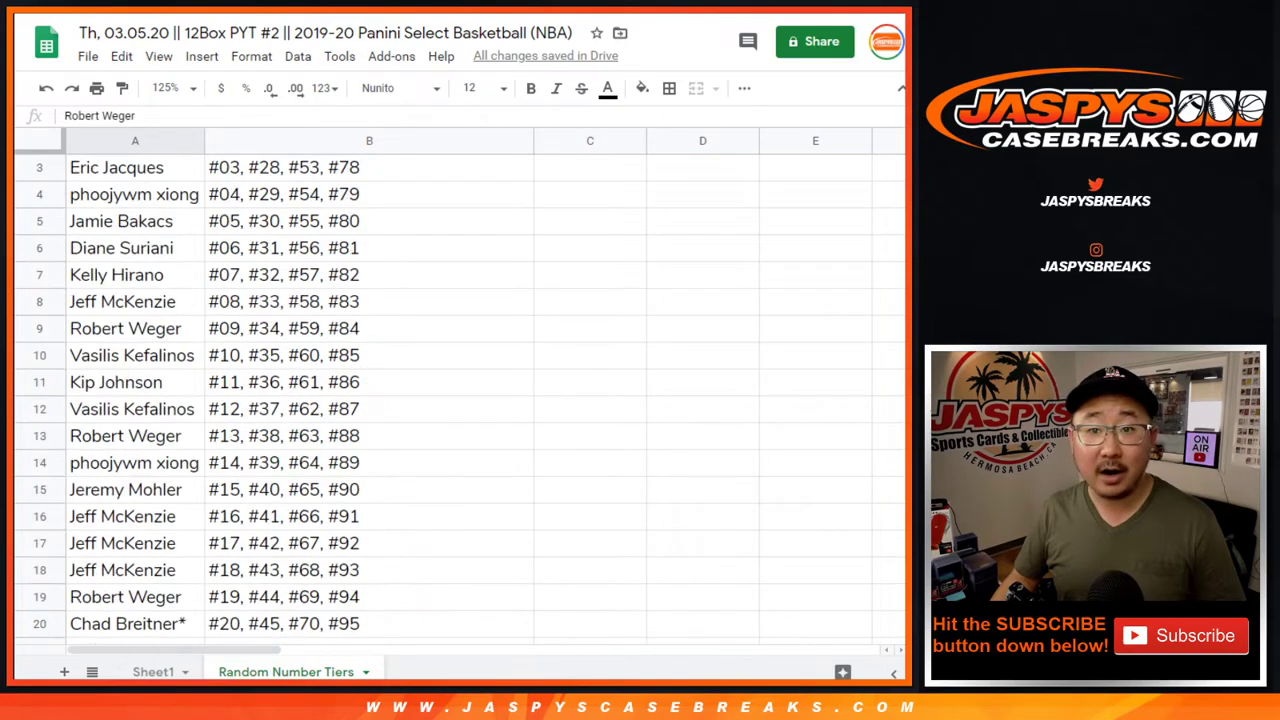